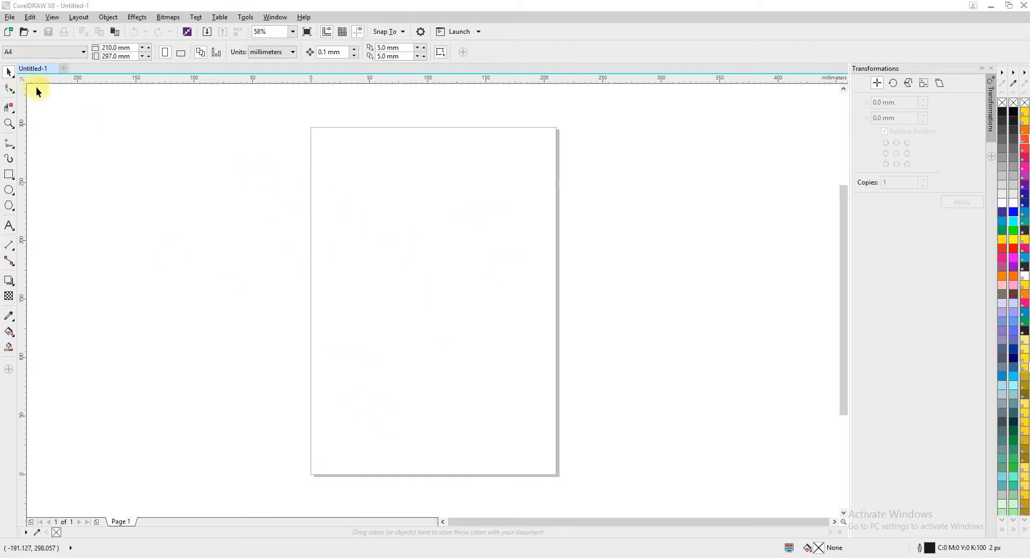
Close the open blank document and create a new A4 document.
{"action": "left_click", "coordinate": [56, 71]}
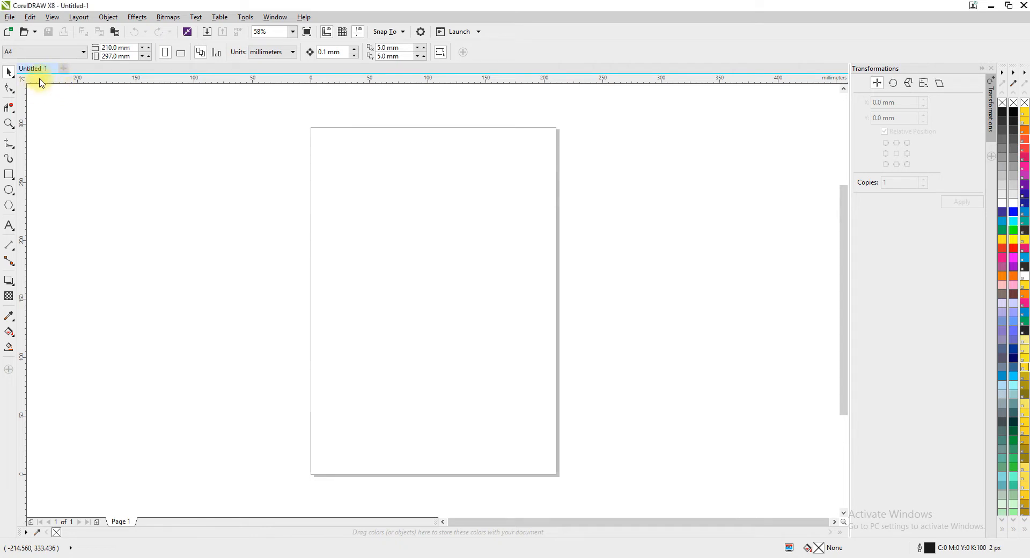
{"action": "left_click", "coordinate": [52, 69]}
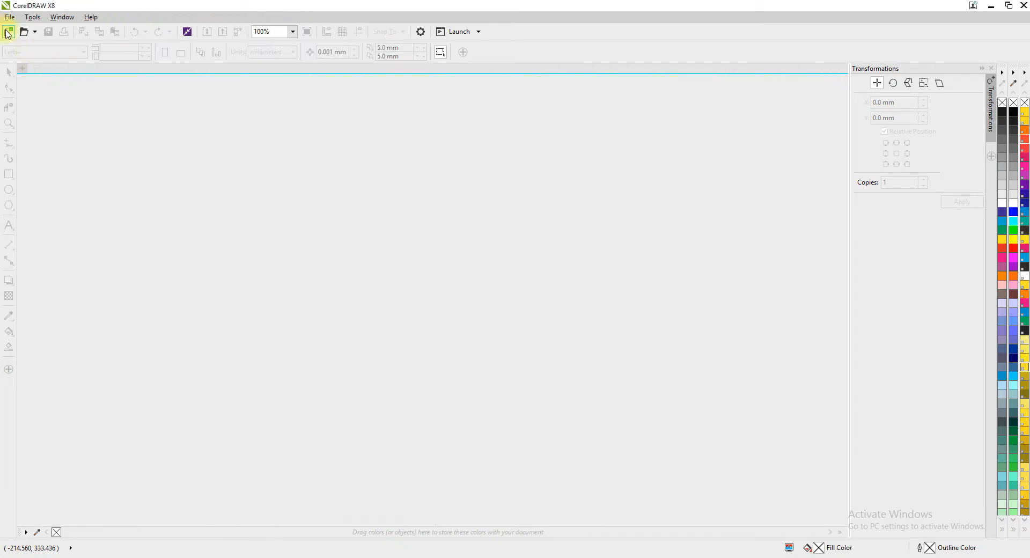
{"action": "left_click", "coordinate": [8, 32]}
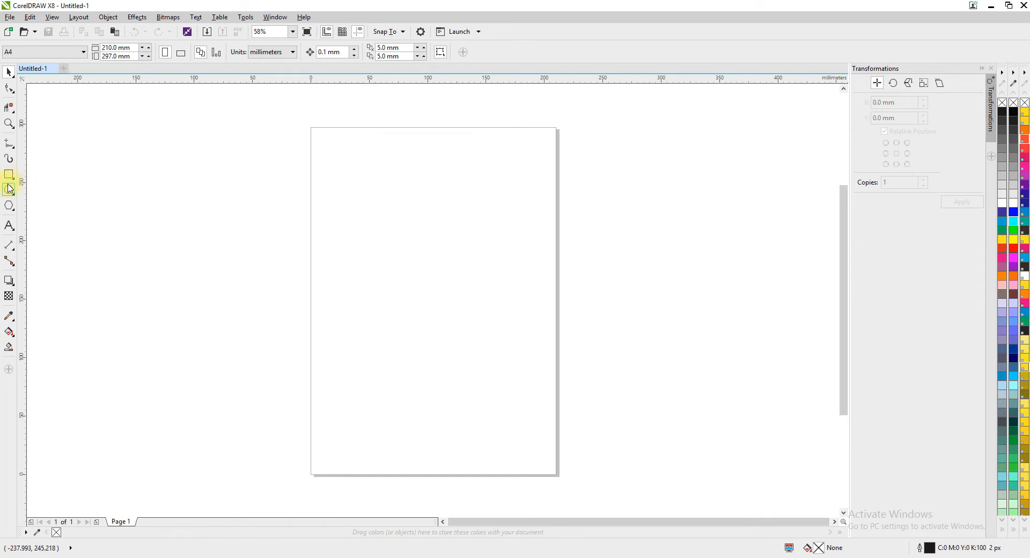
Draw a circle about 89 mm in diameter near the middle of the page.
{"action": "left_click", "coordinate": [9, 189]}
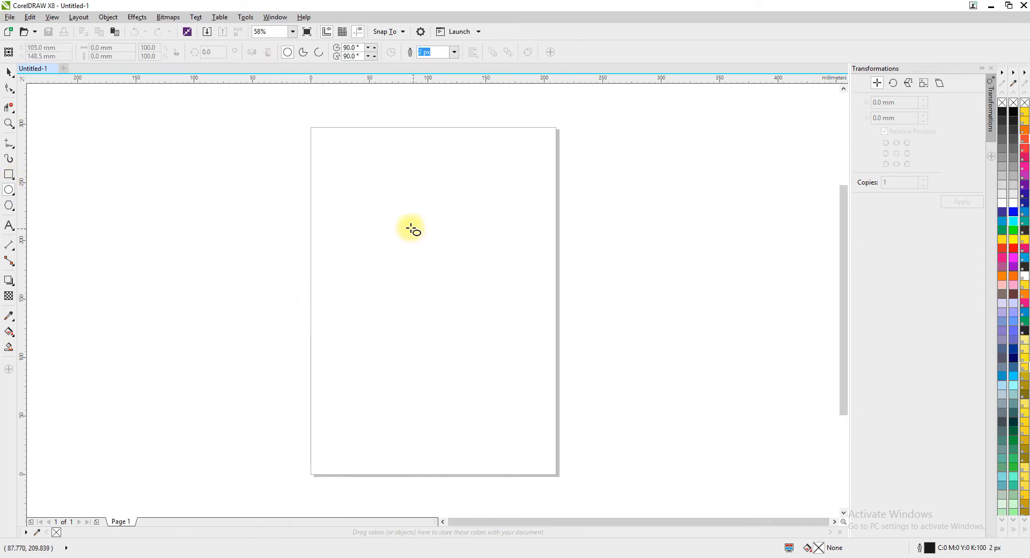
{"action": "left_click_drag", "start_coordinate": [369, 230], "coordinate": [468, 317]}
{"action": "left_click", "coordinate": [7, 72]}
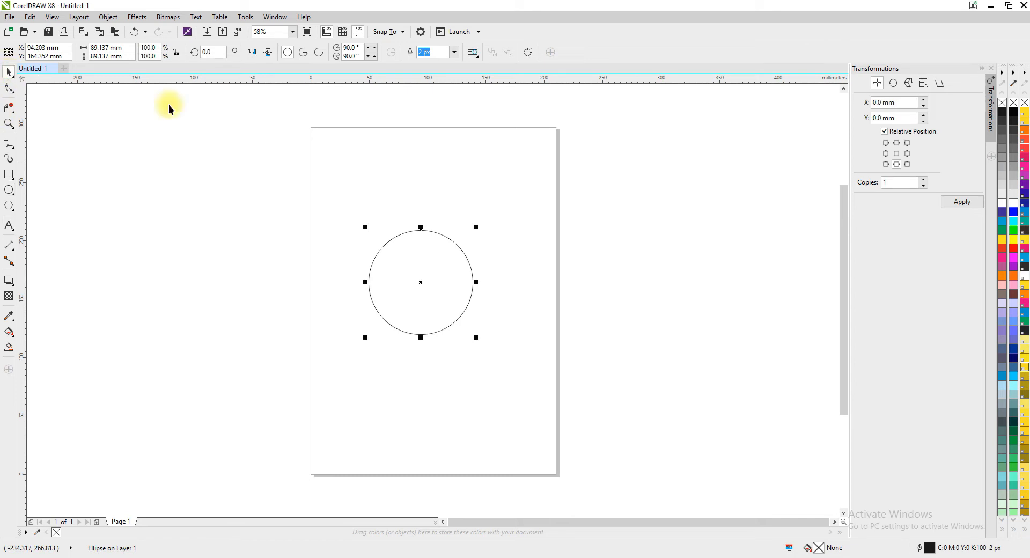
Change the document units to pixels.
{"action": "left_click", "coordinate": [165, 104]}
{"action": "left_click", "coordinate": [271, 51]}
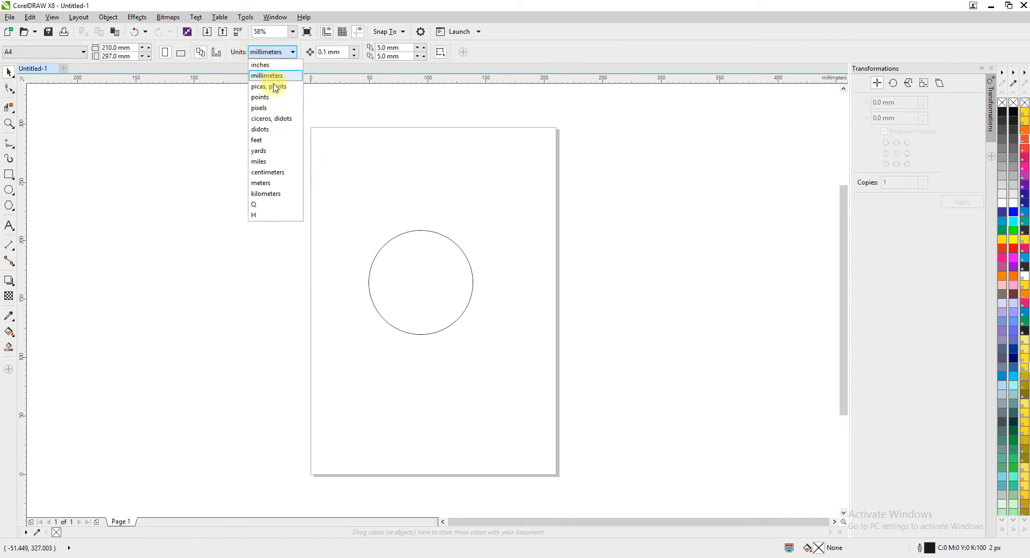
{"action": "left_click", "coordinate": [262, 107]}
Resize the circle to 700 px wide and 700 px high.
{"action": "left_click", "coordinate": [386, 243]}
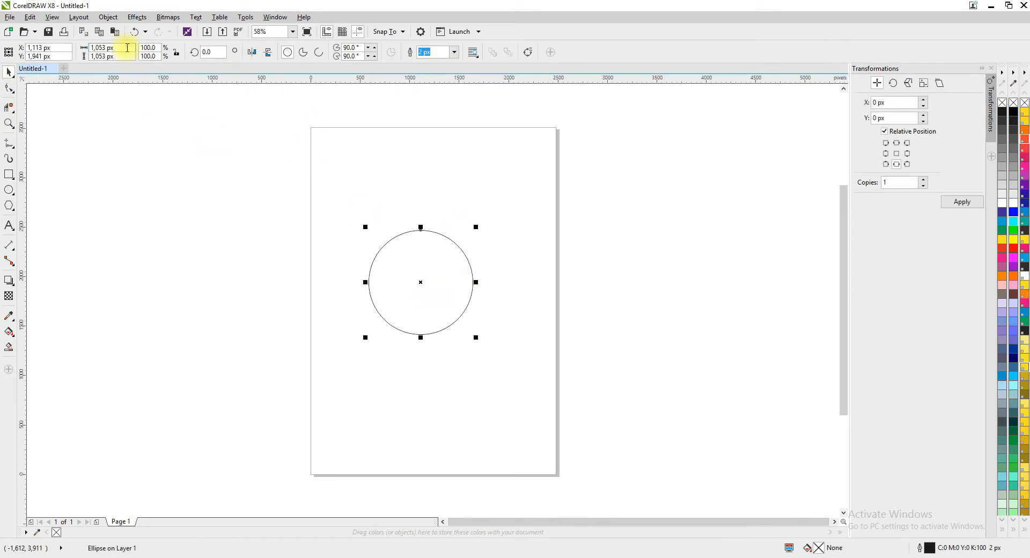
{"action": "left_click", "coordinate": [127, 48]}
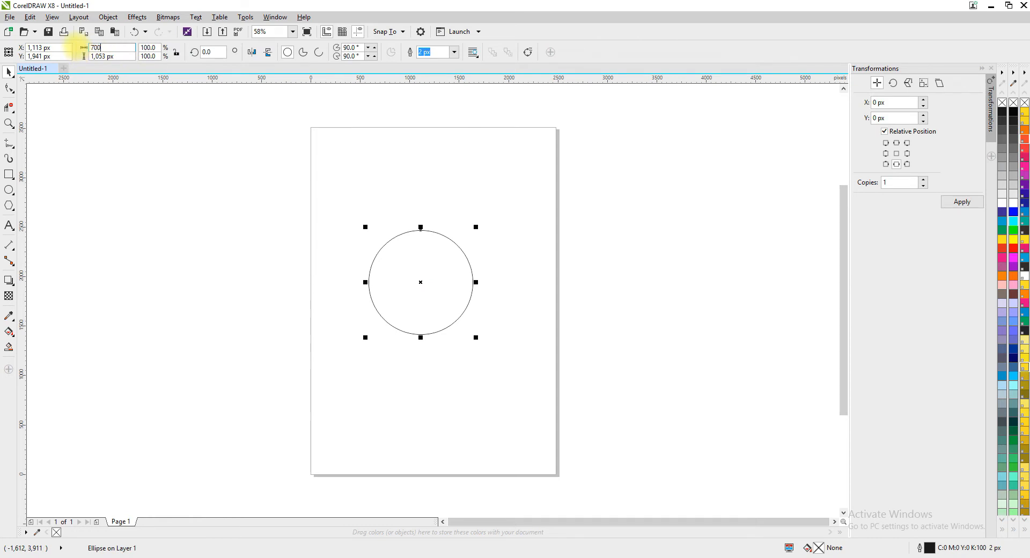
{"action": "key", "text": "Tab"}
{"action": "type", "text": "7"}
{"action": "key", "text": "Return"}
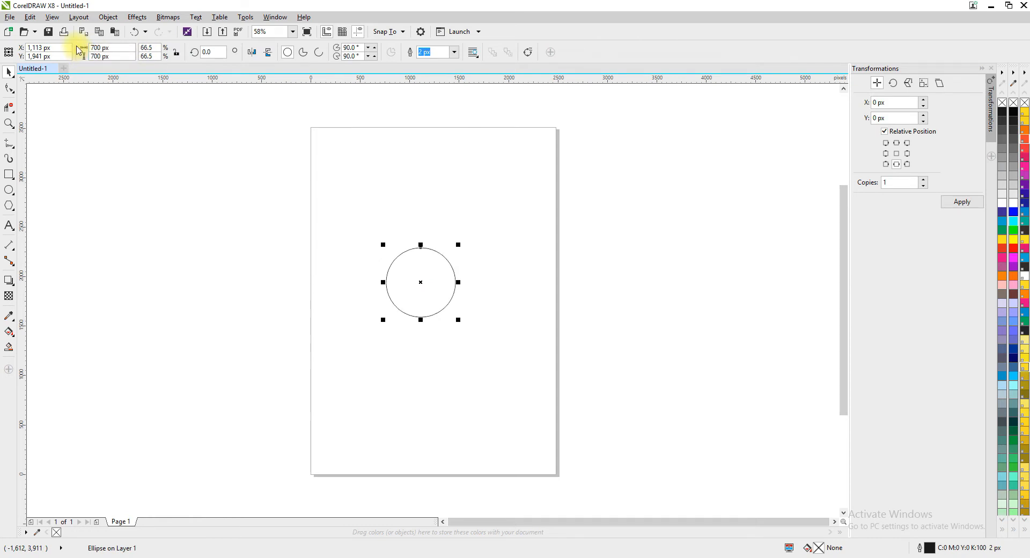
Scale down a concentric copy of the circle and set its width and height to 250 px.
{"action": "scroll", "coordinate": [496, 280], "scroll_direction": "up", "scroll_amount": 2}
{"action": "scroll", "coordinate": [421, 290], "scroll_direction": "up", "scroll_amount": 2}
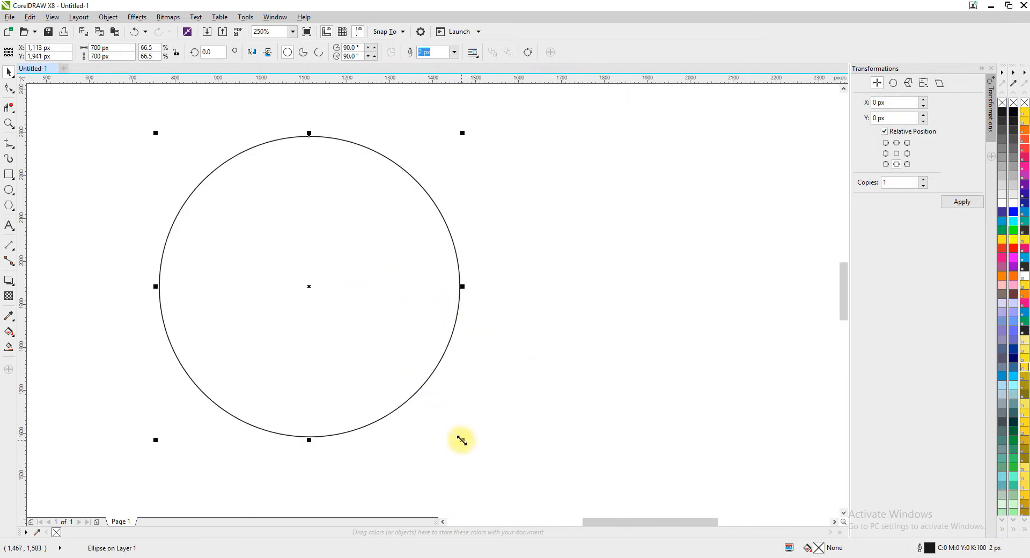
{"action": "left_click_drag", "start_coordinate": [464, 440], "coordinate": [393, 377]}
{"action": "left_click", "coordinate": [392, 377]}
{"action": "left_click", "coordinate": [376, 363]}
{"action": "left_click_drag", "start_coordinate": [462, 440], "coordinate": [375, 358]}
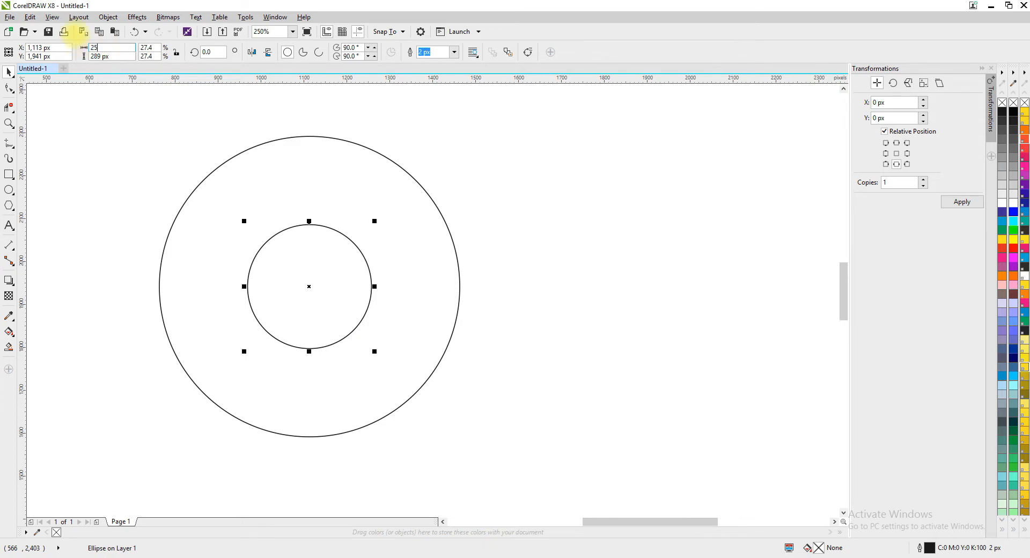
{"action": "key", "text": "Tab"}
{"action": "key", "text": "Return"}
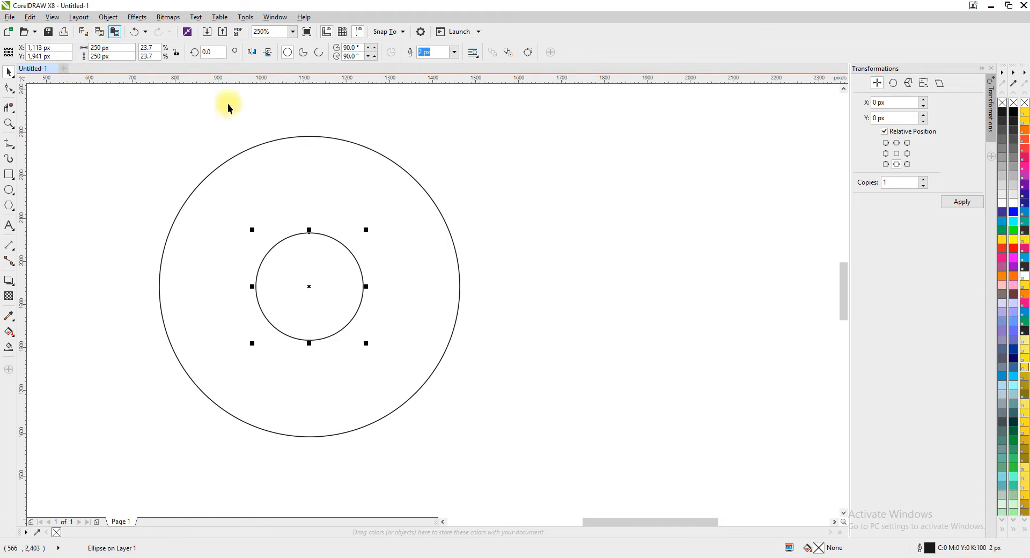
{"action": "left_click", "coordinate": [229, 179]}
{"action": "left_click", "coordinate": [151, 172]}
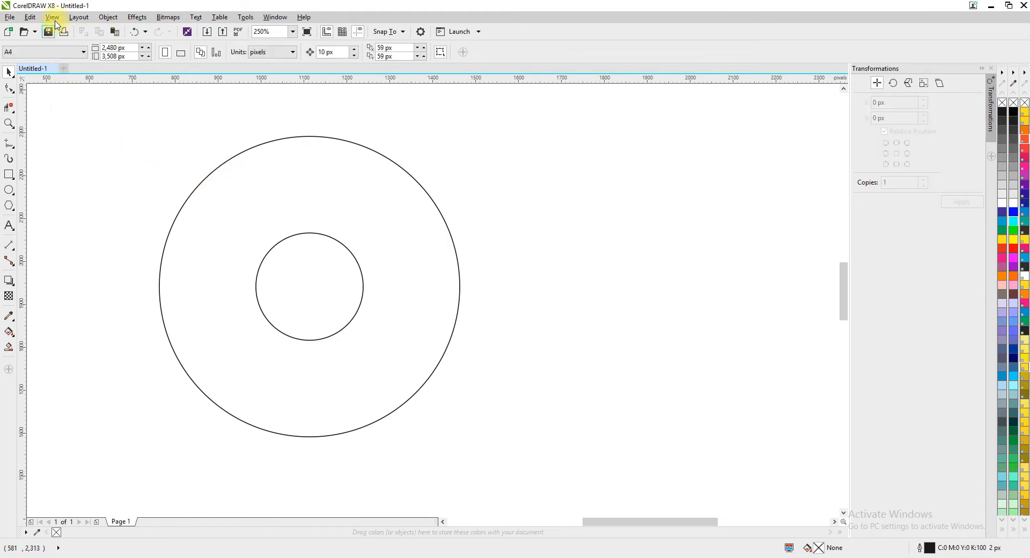
{"action": "left_click", "coordinate": [52, 16]}
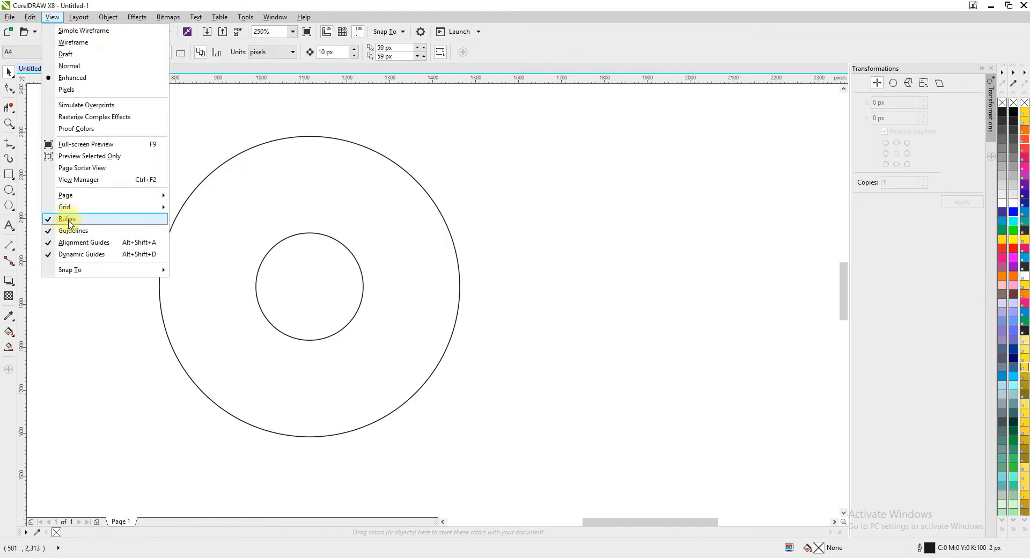
{"action": "left_click", "coordinate": [120, 377]}
Scale up a copy of the inner circle to about 475 px, touching the outer circle's top level, and center it horizontally on the outer circle.
{"action": "left_click", "coordinate": [310, 276]}
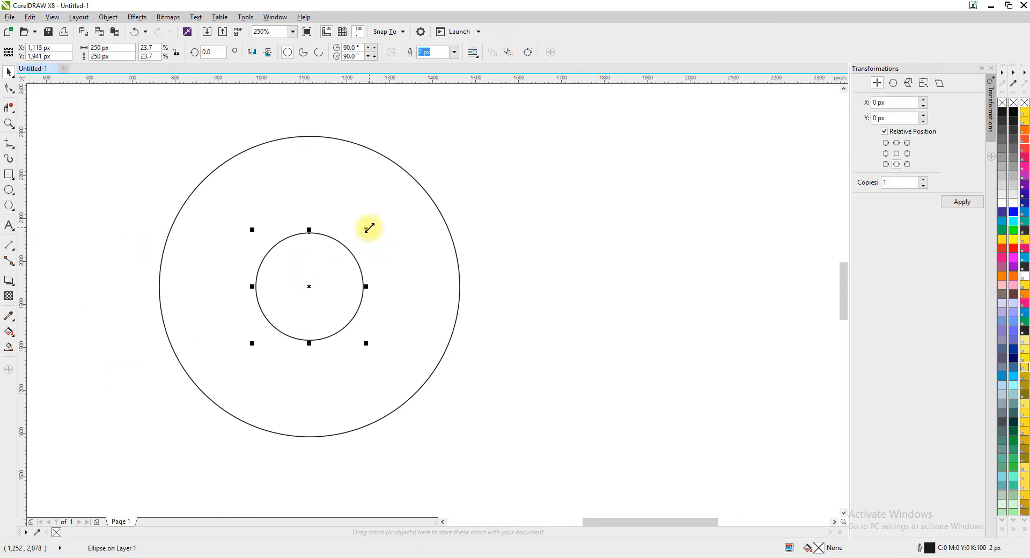
{"action": "left_click_drag", "start_coordinate": [369, 229], "coordinate": [494, 131]}
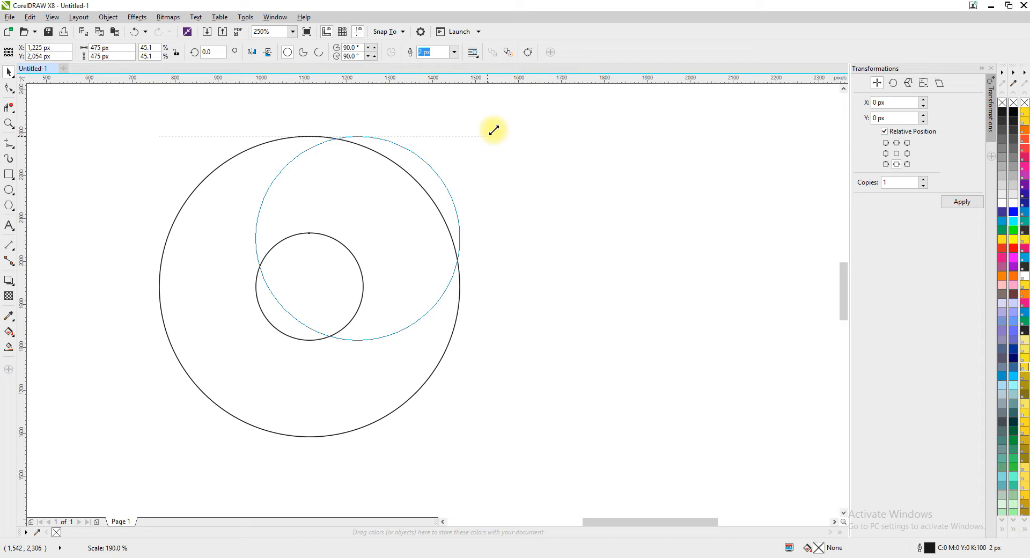
{"action": "left_click_drag", "start_coordinate": [493, 130], "coordinate": [493, 130]}
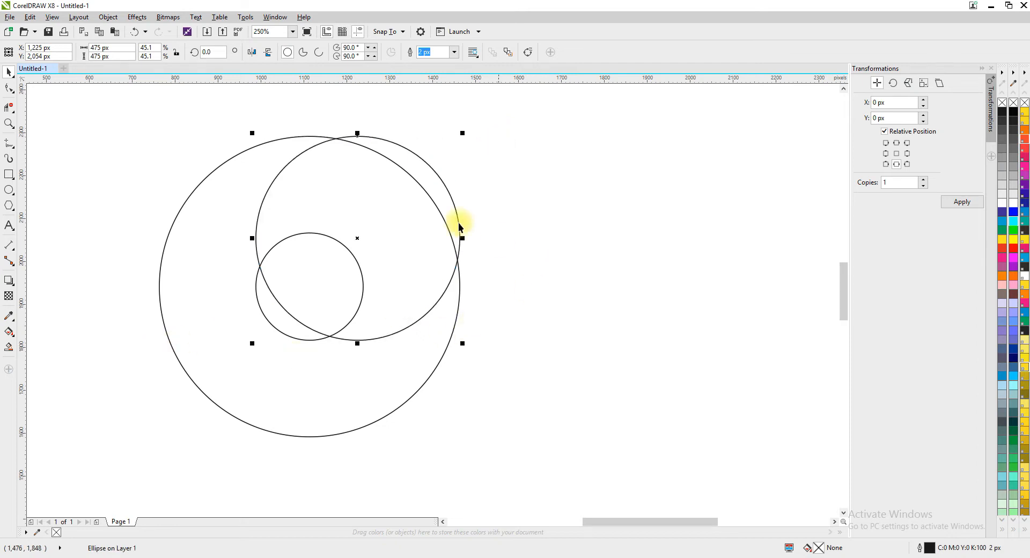
{"action": "left_click", "coordinate": [191, 326], "text": "shift"}
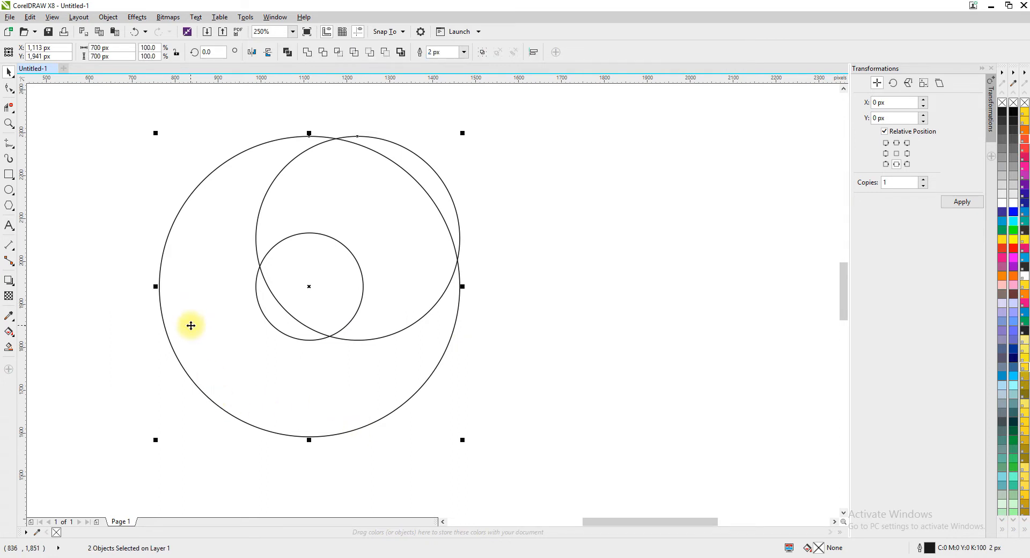
{"action": "key", "text": "c"}
{"action": "left_click", "coordinate": [511, 233]}
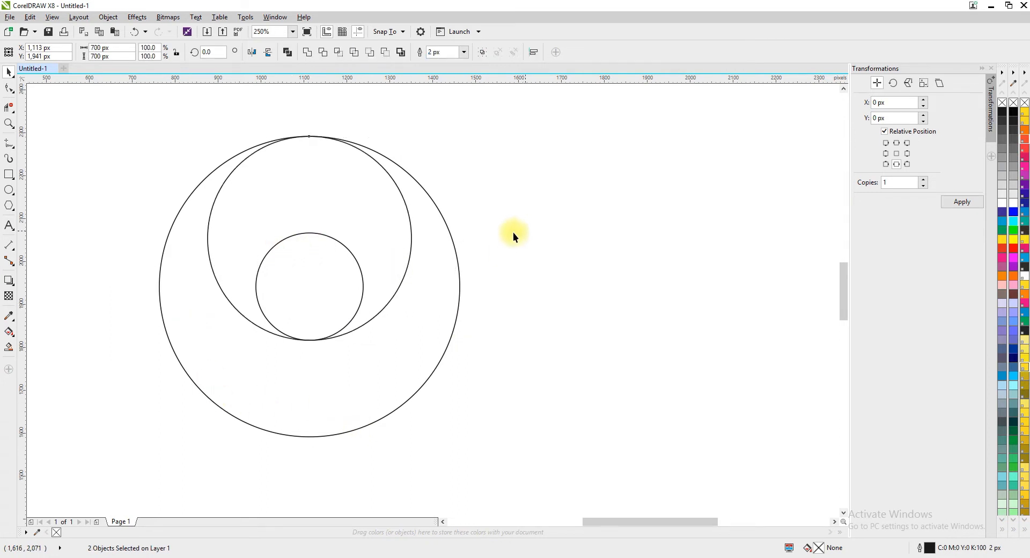
Duplicate the 475 px circle straight down so the copy touches the outer circle's lowest point and the inner circle's highest point.
{"action": "left_click", "coordinate": [336, 205]}
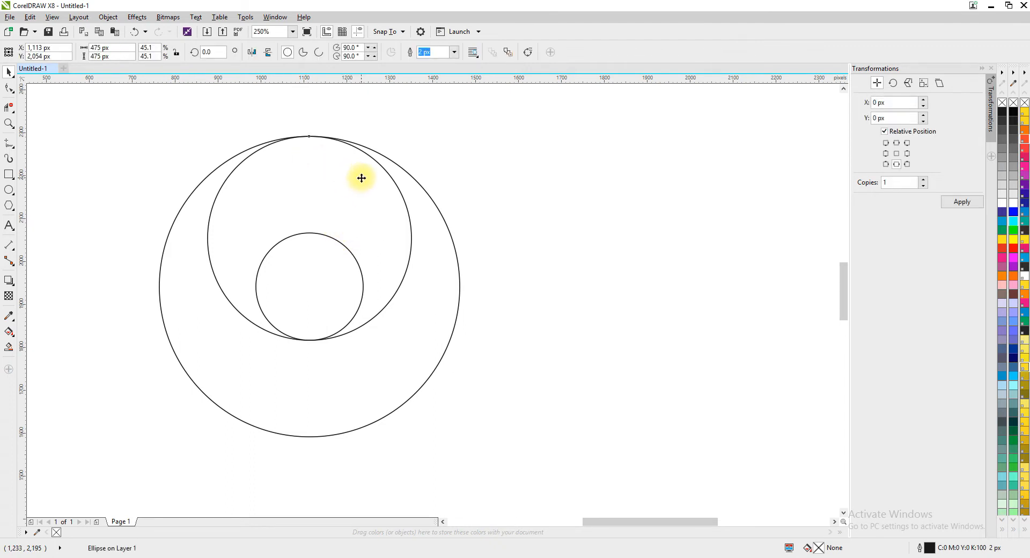
{"action": "left_click_drag", "start_coordinate": [361, 177], "coordinate": [366, 273]}
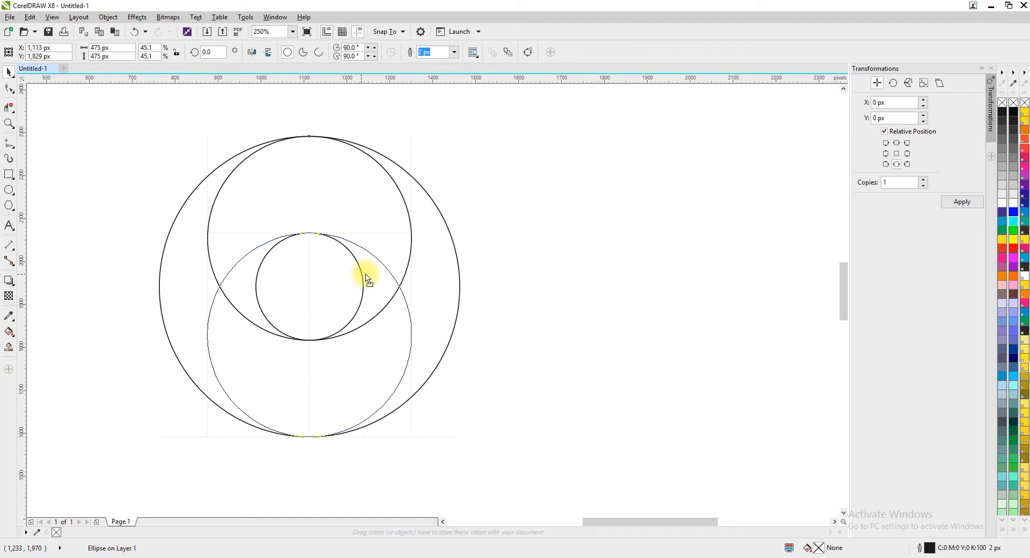
{"action": "left_click_drag", "start_coordinate": [366, 275], "coordinate": [367, 274]}
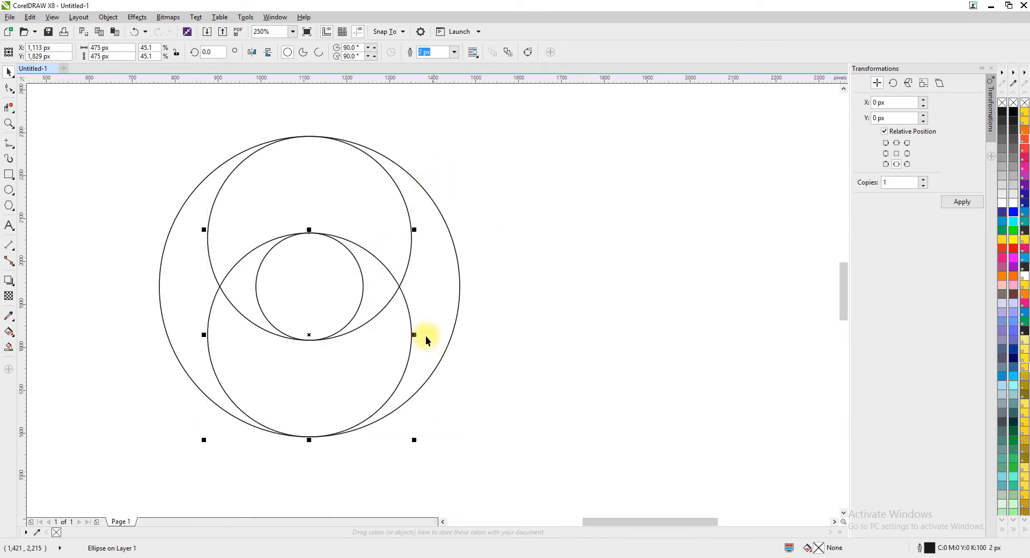
Select both 475 px circles and rotate a copy of the pair a quarter turn about the common center, to 270°.
{"action": "left_click", "coordinate": [356, 245], "text": "shift"}
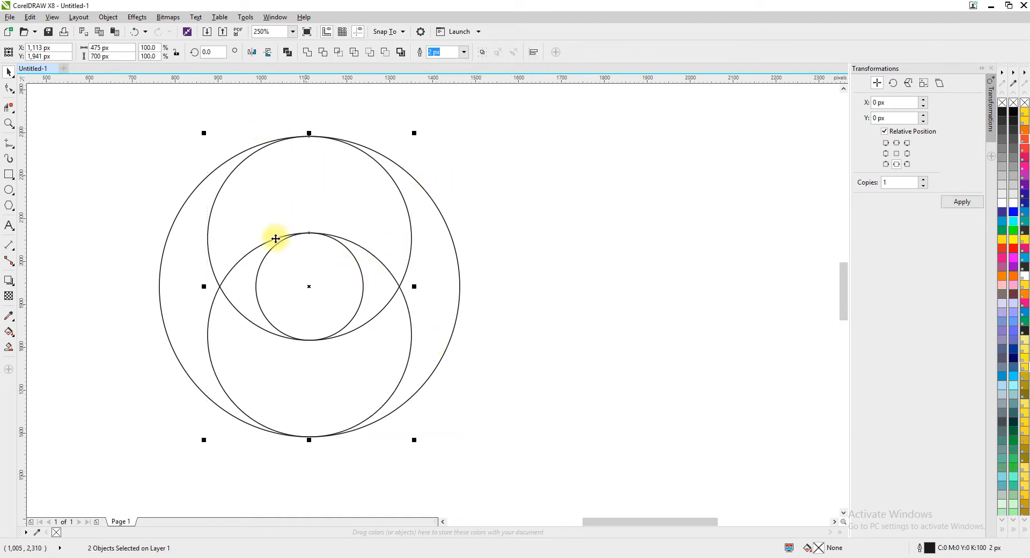
{"action": "left_click", "coordinate": [369, 166]}
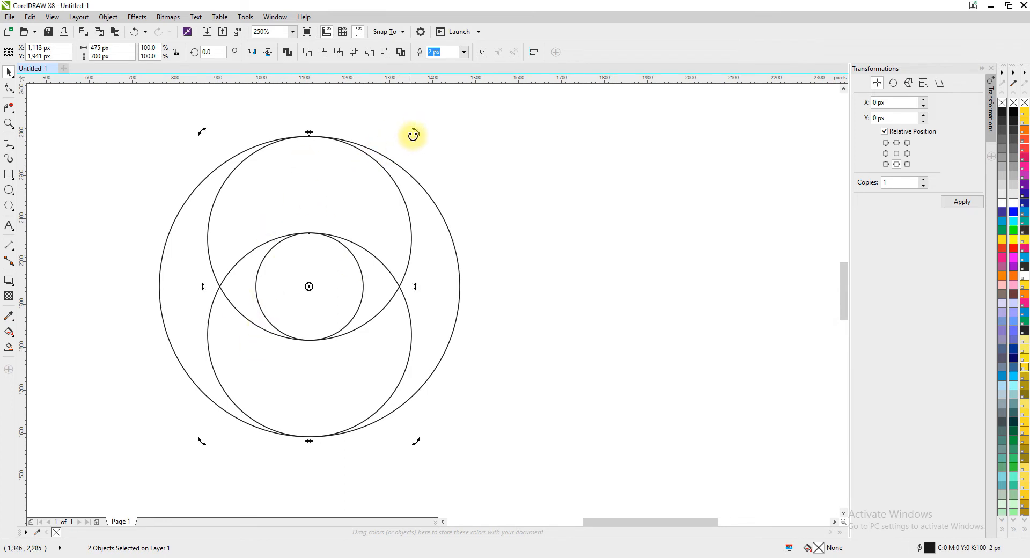
{"action": "left_click_drag", "start_coordinate": [419, 139], "coordinate": [475, 395]}
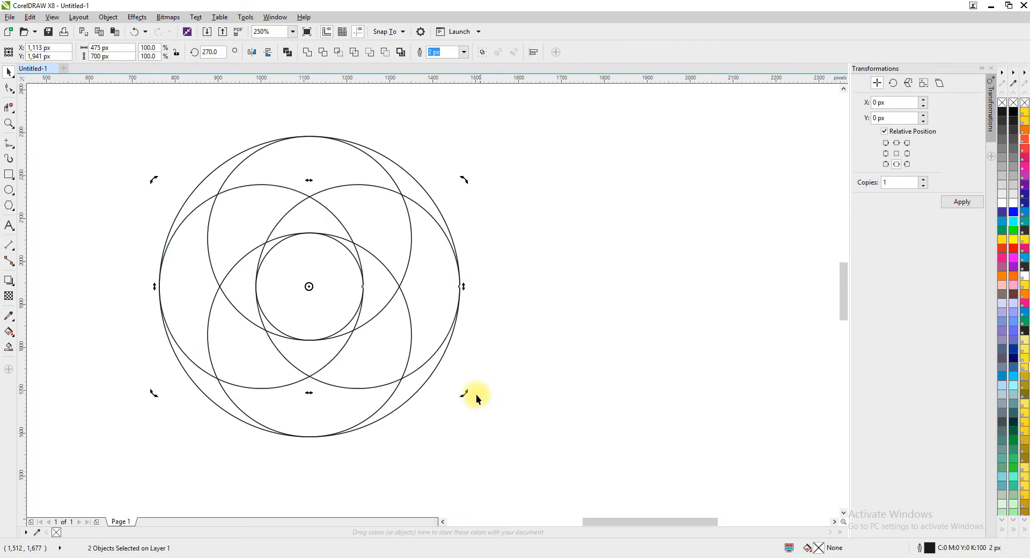
{"action": "left_click", "coordinate": [563, 210]}
Set the inner circle's width and height to 251 px so it slightly overlaps the surrounding circles.
{"action": "scroll", "coordinate": [323, 253], "scroll_direction": "down", "scroll_amount": 1}
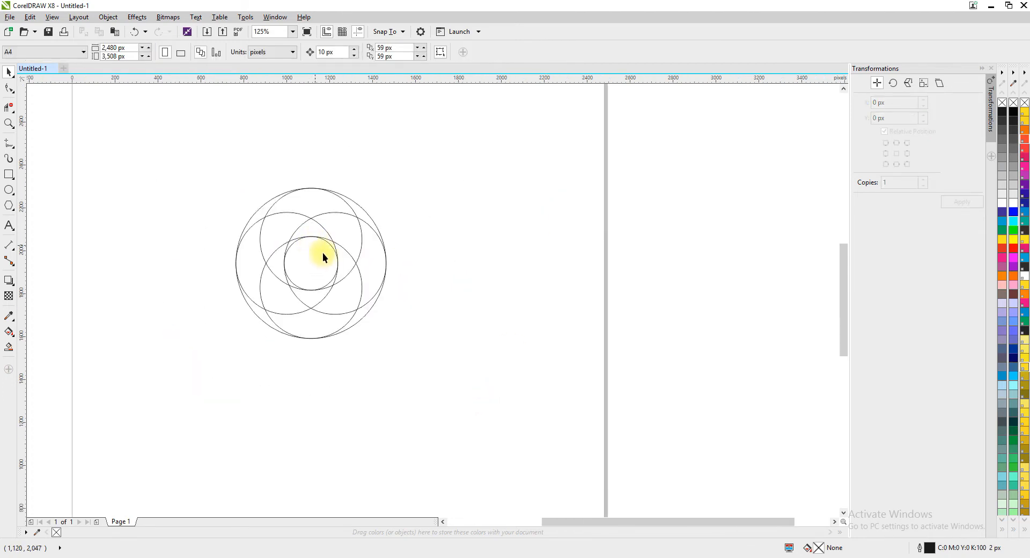
{"action": "scroll", "coordinate": [308, 268], "scroll_direction": "up", "scroll_amount": 1}
{"action": "left_click", "coordinate": [308, 267]}
{"action": "left_click", "coordinate": [255, 239]}
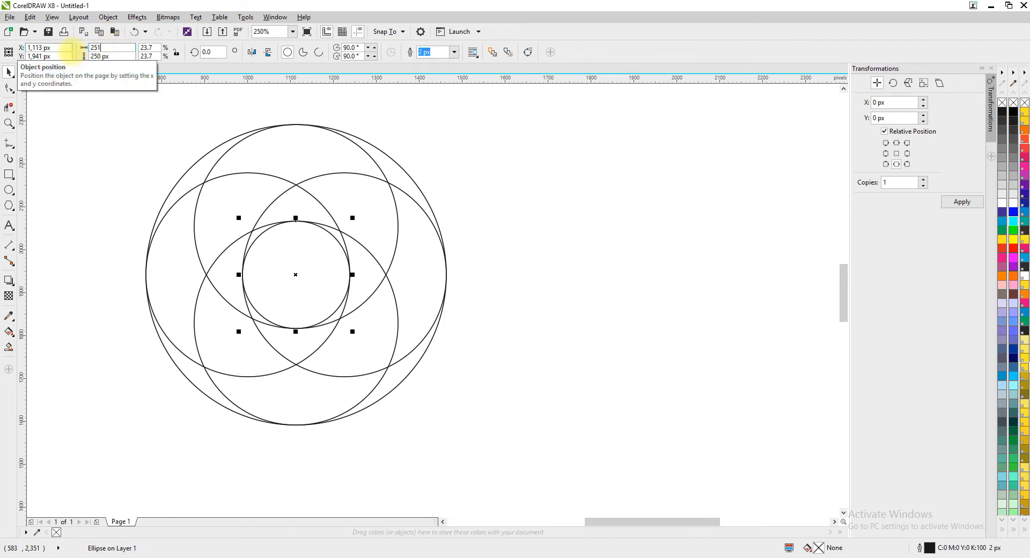
{"action": "left_click", "coordinate": [96, 59]}
{"action": "type", "text": "251"}
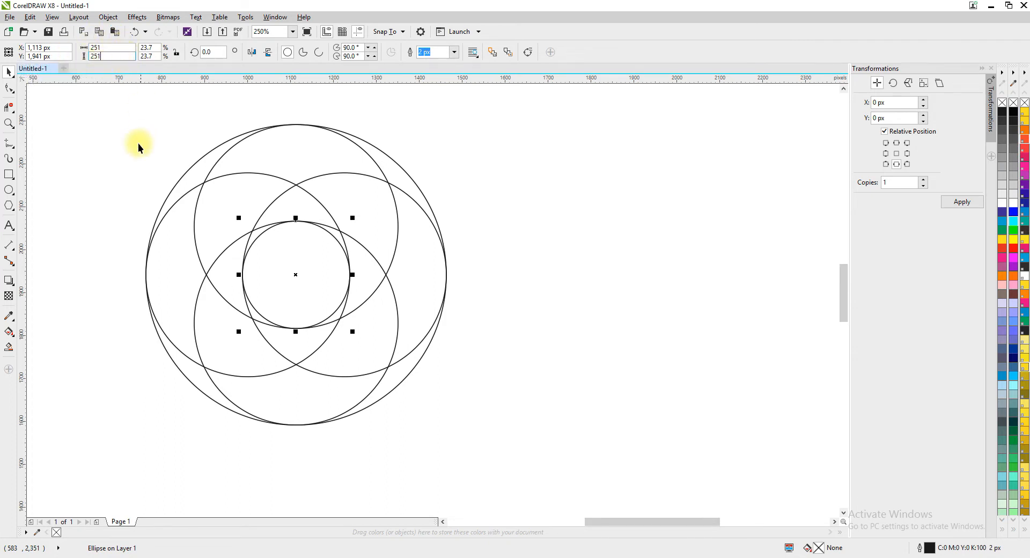
Set the outer circle's width and height to 699 px.
{"action": "left_click", "coordinate": [202, 166]}
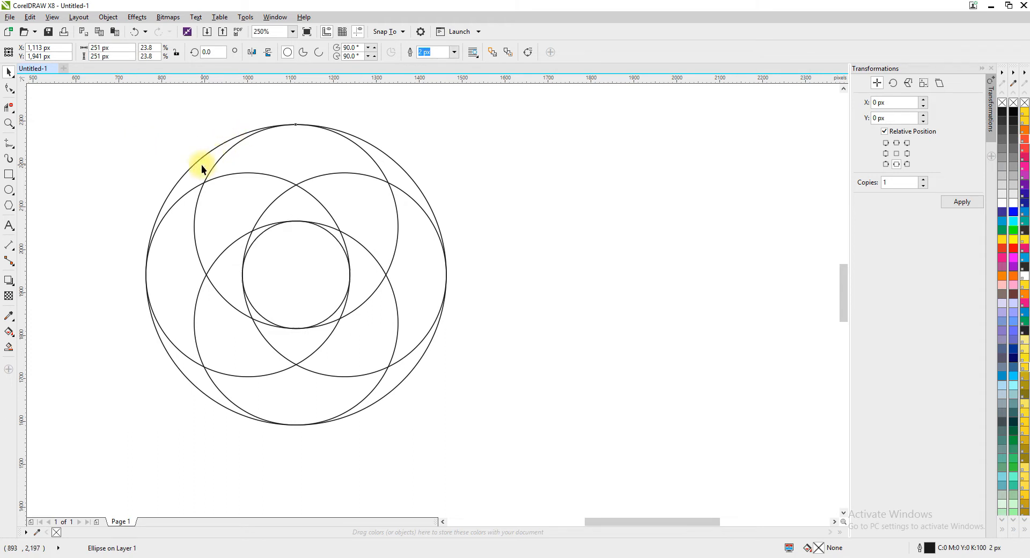
{"action": "left_click", "coordinate": [121, 48]}
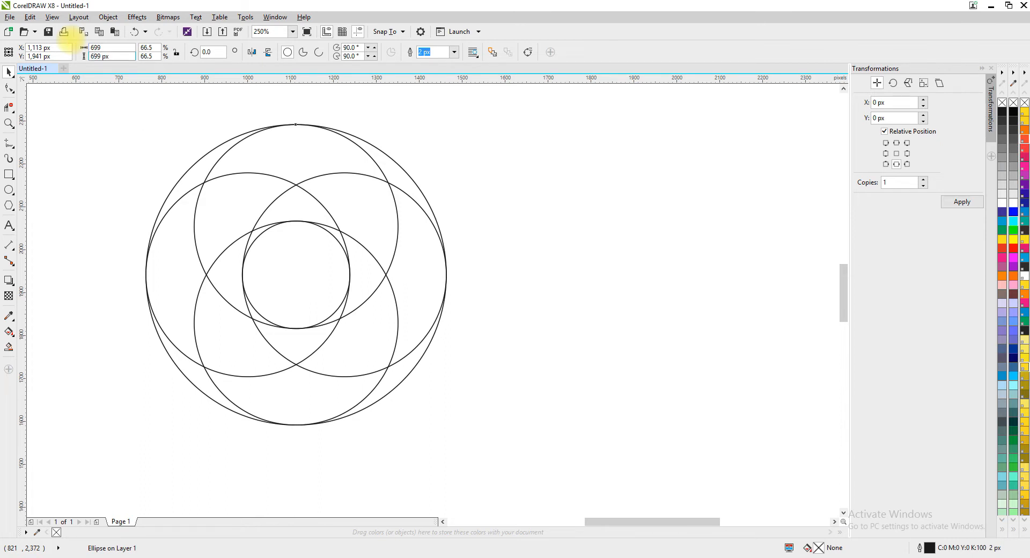
{"action": "key", "text": "Return"}
Set the outline width of all six circles to 3 px and group them.
{"action": "scroll", "coordinate": [322, 140], "scroll_direction": "down", "scroll_amount": 1}
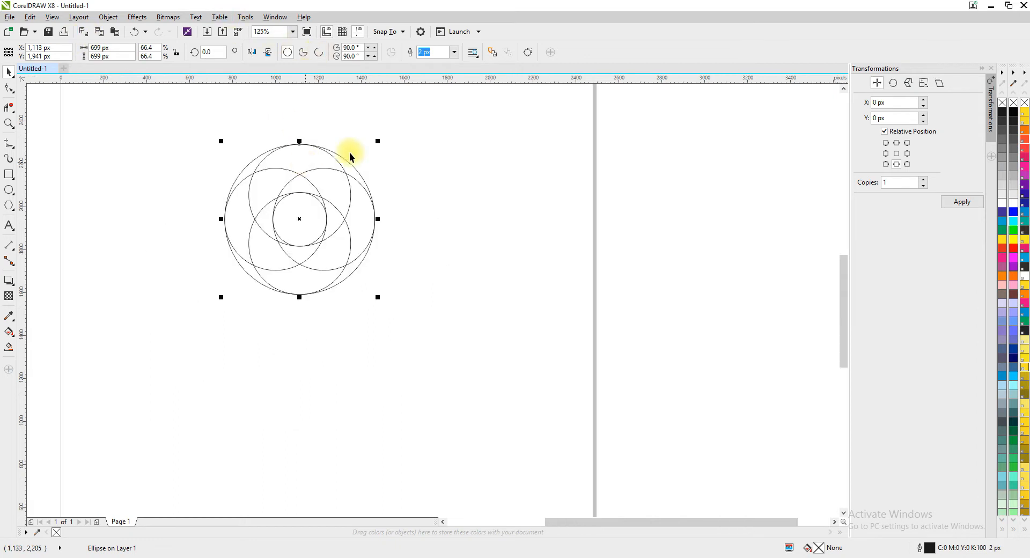
{"action": "left_click_drag", "start_coordinate": [142, 125], "coordinate": [469, 416]}
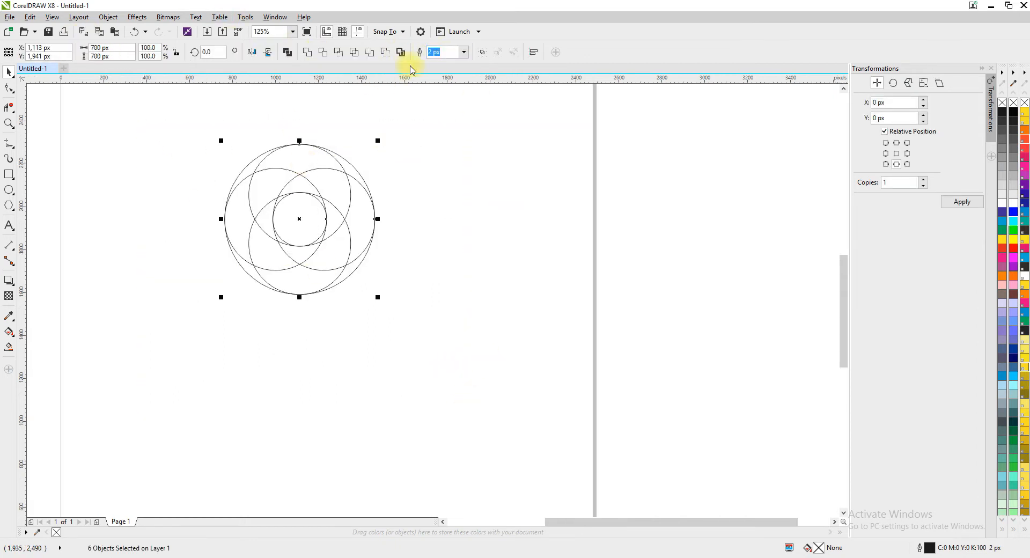
{"action": "left_click", "coordinate": [463, 53]}
{"action": "left_click", "coordinate": [438, 102]}
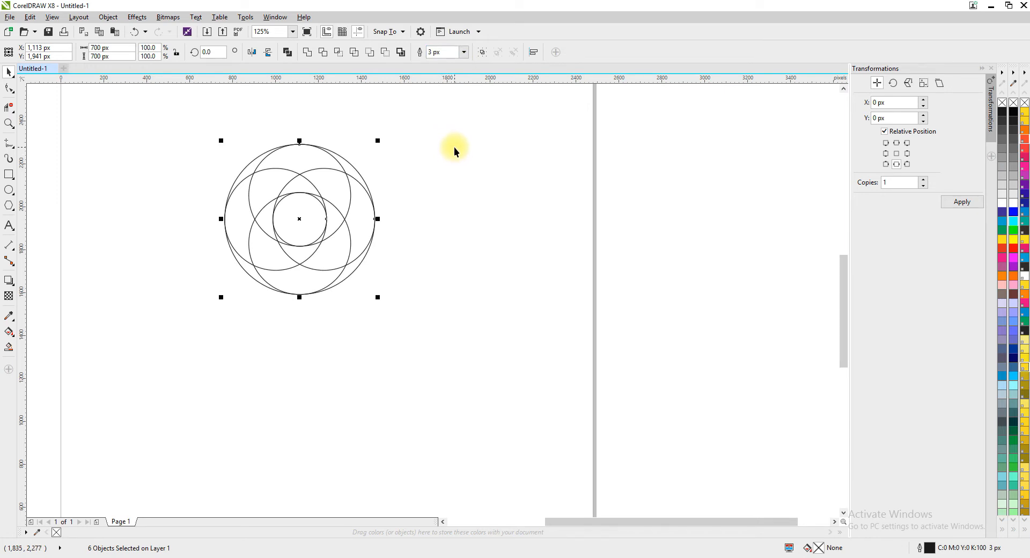
{"action": "key", "text": "ctrl+g"}
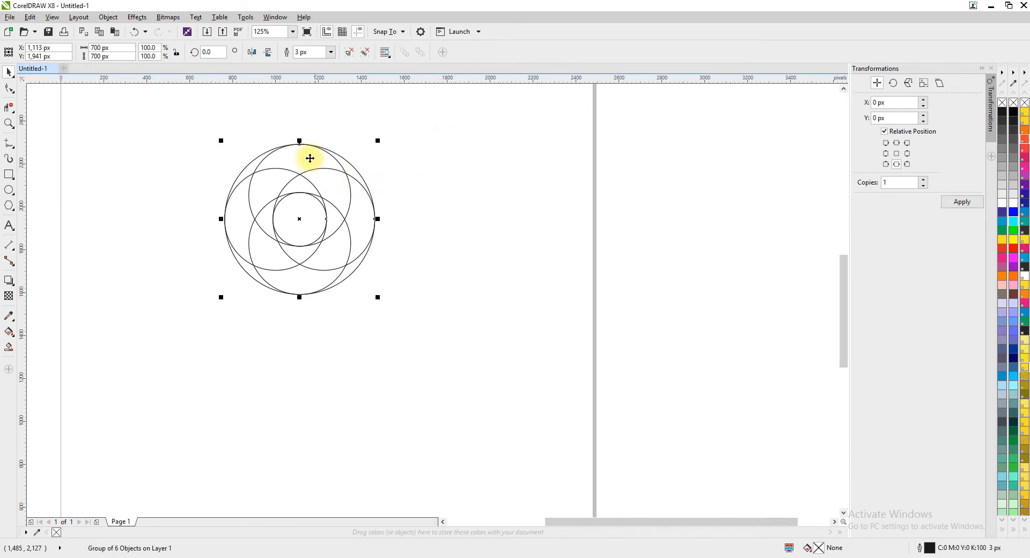
{"action": "scroll", "coordinate": [304, 155], "scroll_direction": "up", "scroll_amount": 1}
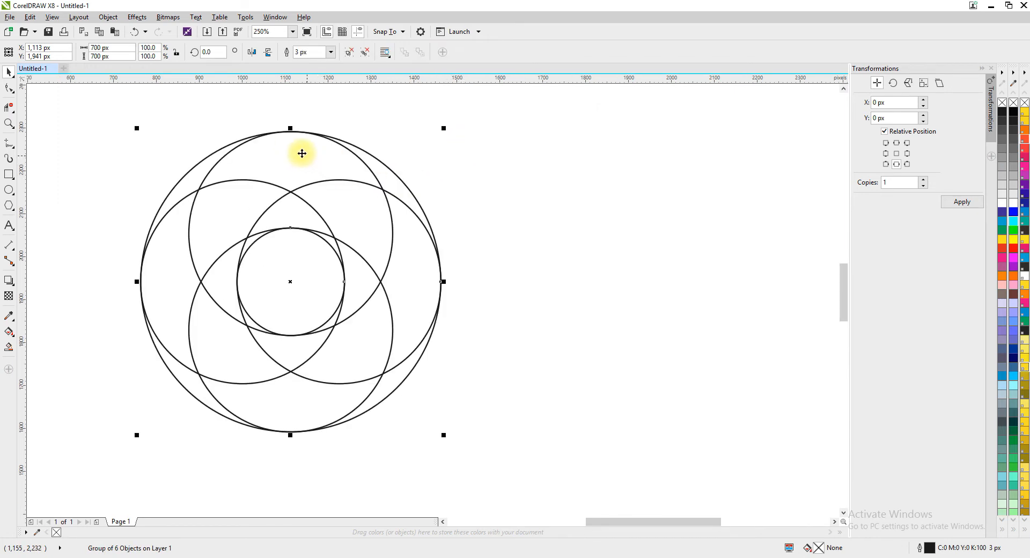
Use Virtual Segment Delete to remove the surplus circle arcs along the upper right and upper left of the inner circle.
{"action": "left_click", "coordinate": [12, 108]}
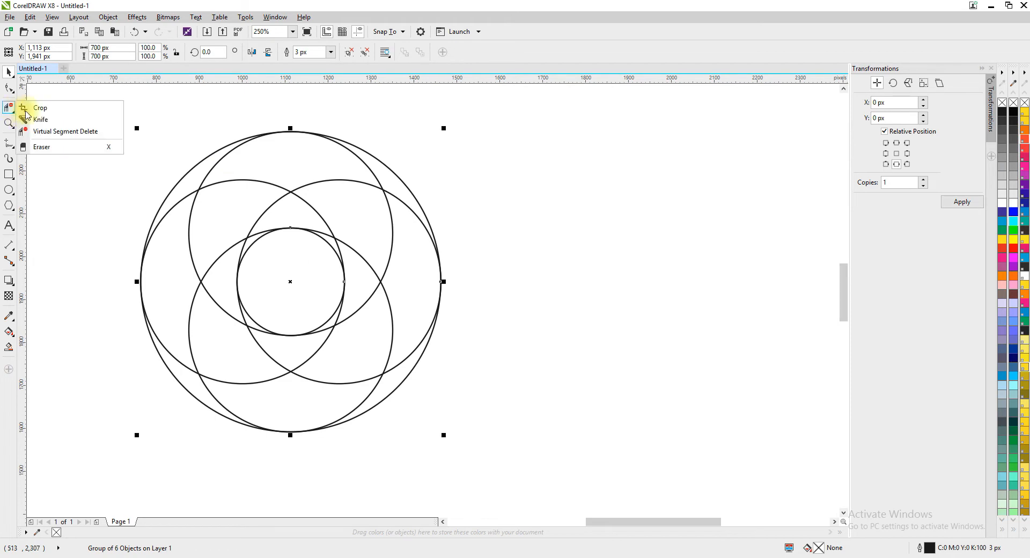
{"action": "left_click", "coordinate": [82, 131]}
{"action": "scroll", "coordinate": [340, 236], "scroll_direction": "up", "scroll_amount": 3}
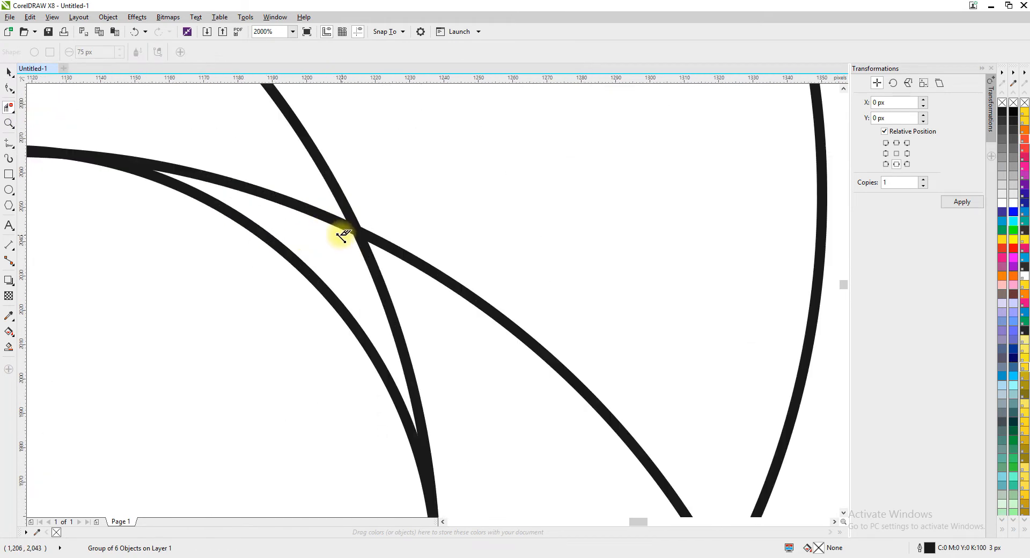
{"action": "left_click_drag", "start_coordinate": [282, 174], "coordinate": [317, 229]}
{"action": "scroll", "coordinate": [243, 198], "scroll_direction": "down", "scroll_amount": 2}
{"action": "left_click_drag", "start_coordinate": [109, 141], "coordinate": [192, 181]}
{"action": "scroll", "coordinate": [120, 172], "scroll_direction": "down", "scroll_amount": 3}
{"action": "scroll", "coordinate": [102, 177], "scroll_direction": "up", "scroll_amount": 3}
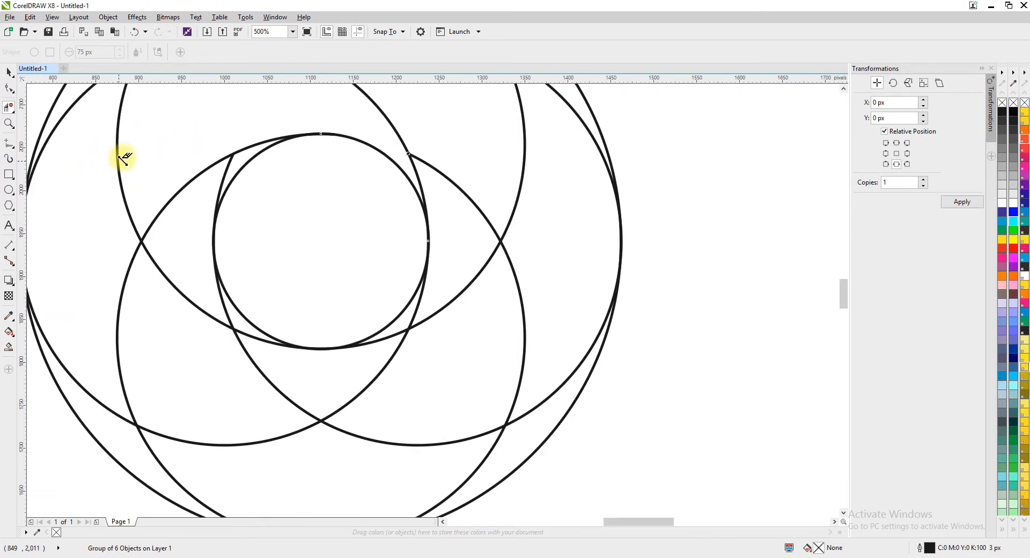
Delete the surplus arc segments on the left side of the pattern, between the outer circle and the inner circle.
{"action": "scroll", "coordinate": [88, 409], "scroll_direction": "up", "scroll_amount": 1}
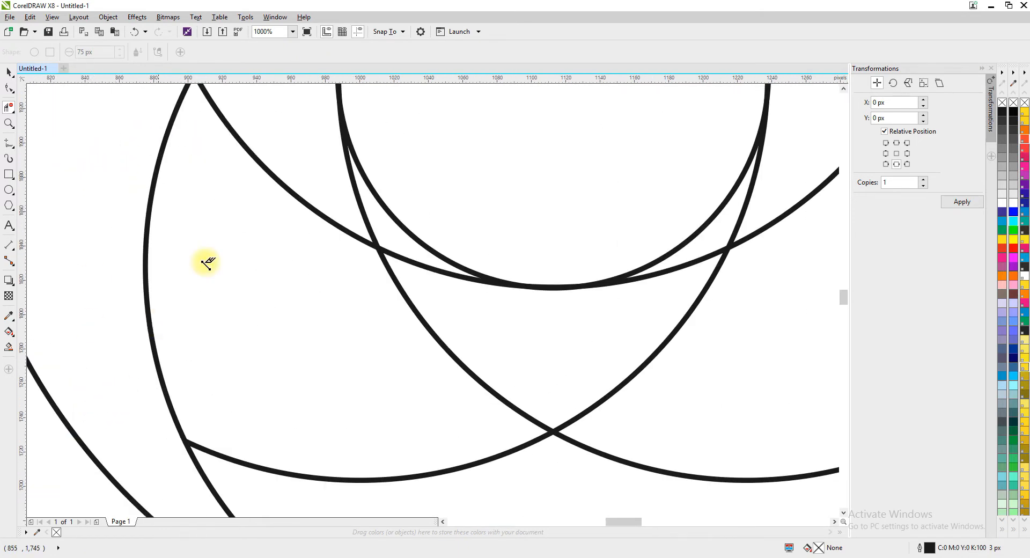
{"action": "scroll", "coordinate": [264, 179], "scroll_direction": "down", "scroll_amount": 2}
{"action": "scroll", "coordinate": [275, 142], "scroll_direction": "up", "scroll_amount": 4}
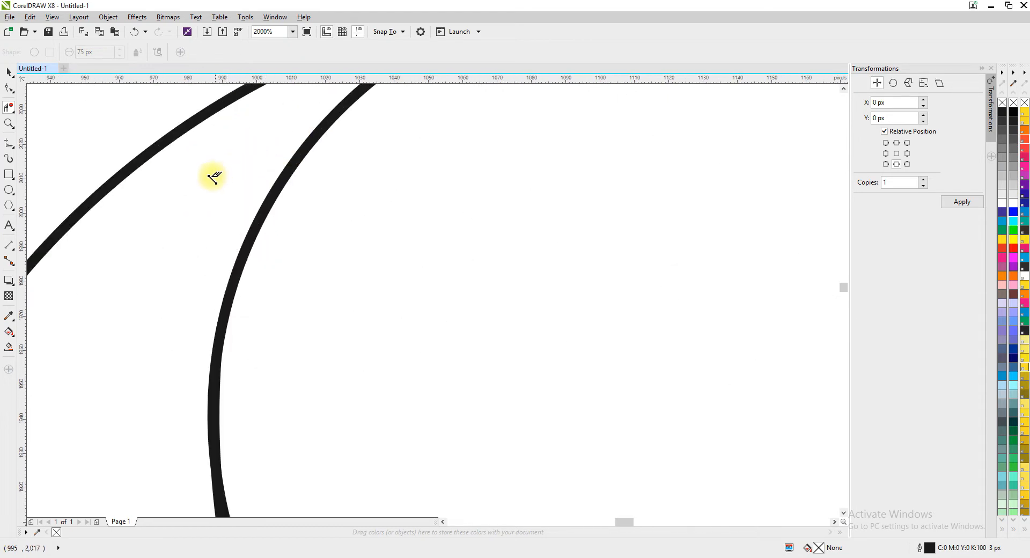
{"action": "scroll", "coordinate": [186, 287], "scroll_direction": "down", "scroll_amount": 3}
{"action": "scroll", "coordinate": [202, 219], "scroll_direction": "up", "scroll_amount": 2}
{"action": "left_click_drag", "start_coordinate": [258, 395], "coordinate": [332, 456]}
{"action": "scroll", "coordinate": [304, 409], "scroll_direction": "down", "scroll_amount": 2}
Delete the overlapping arcs in the lower part of the pattern, leaving single curves that sweep from the inner circle to the outer one.
{"action": "scroll", "coordinate": [395, 410], "scroll_direction": "up", "scroll_amount": 2}
{"action": "left_click", "coordinate": [395, 427]}
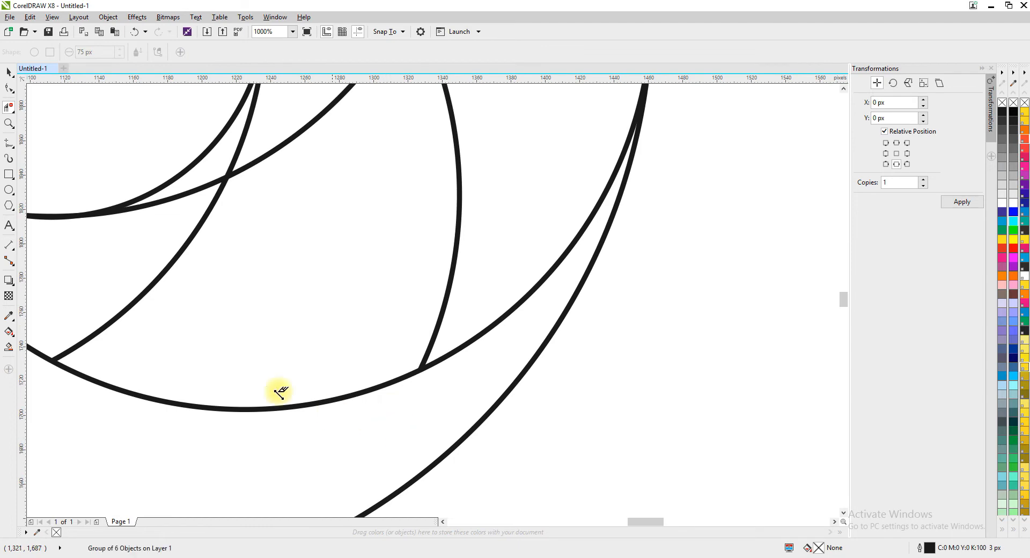
{"action": "left_click_drag", "start_coordinate": [135, 280], "coordinate": [169, 307]}
{"action": "left_click_drag", "start_coordinate": [504, 226], "coordinate": [388, 256]}
{"action": "scroll", "coordinate": [306, 260], "scroll_direction": "down", "scroll_amount": 1}
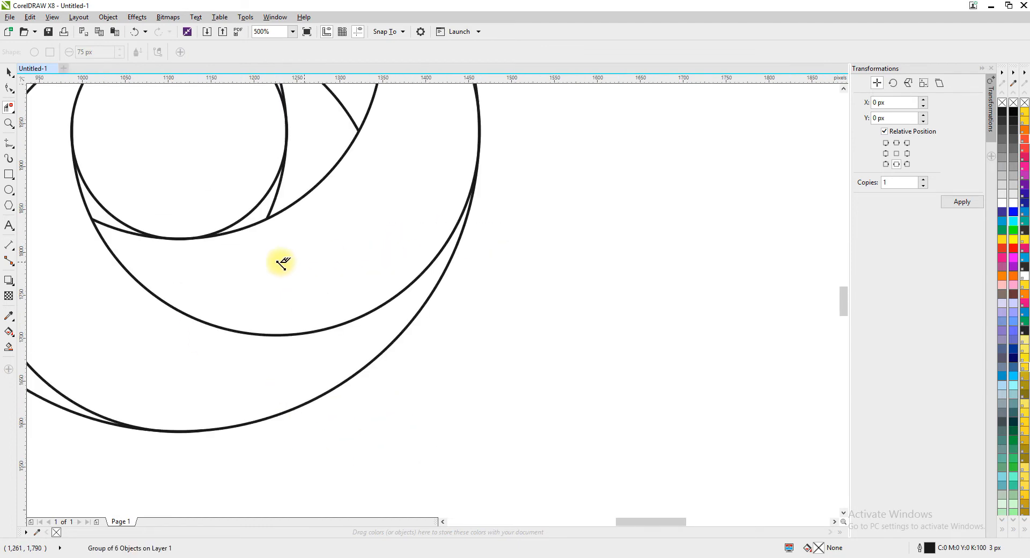
{"action": "scroll", "coordinate": [97, 209], "scroll_direction": "up", "scroll_amount": 1}
{"action": "scroll", "coordinate": [124, 240], "scroll_direction": "up", "scroll_amount": 2}
{"action": "left_click", "coordinate": [152, 294]}
{"action": "scroll", "coordinate": [278, 298], "scroll_direction": "down", "scroll_amount": 4}
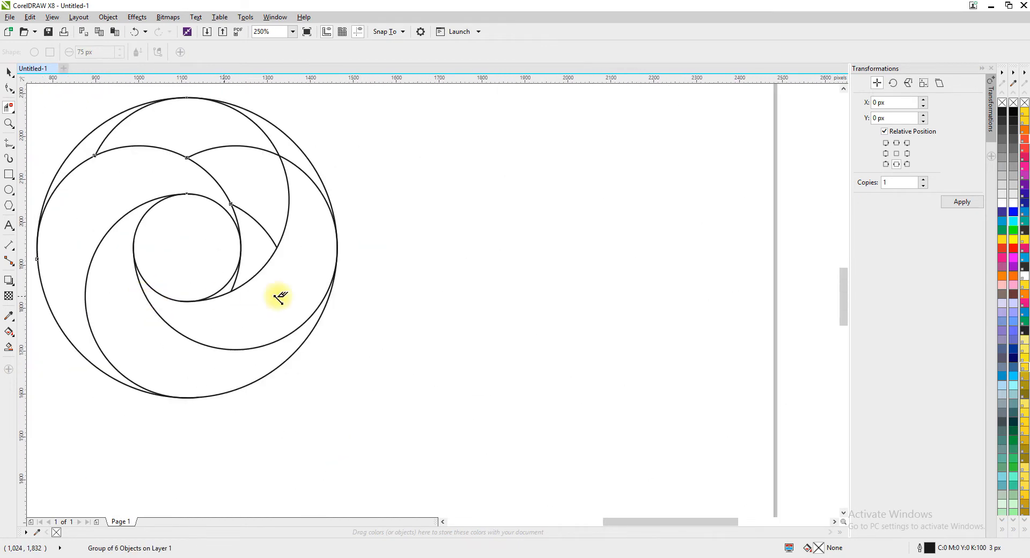
Delete the short leftover arc segments to the right and lower right of the inner circle.
{"action": "scroll", "coordinate": [285, 177], "scroll_direction": "up", "scroll_amount": 3}
{"action": "scroll", "coordinate": [222, 309], "scroll_direction": "down", "scroll_amount": 5}
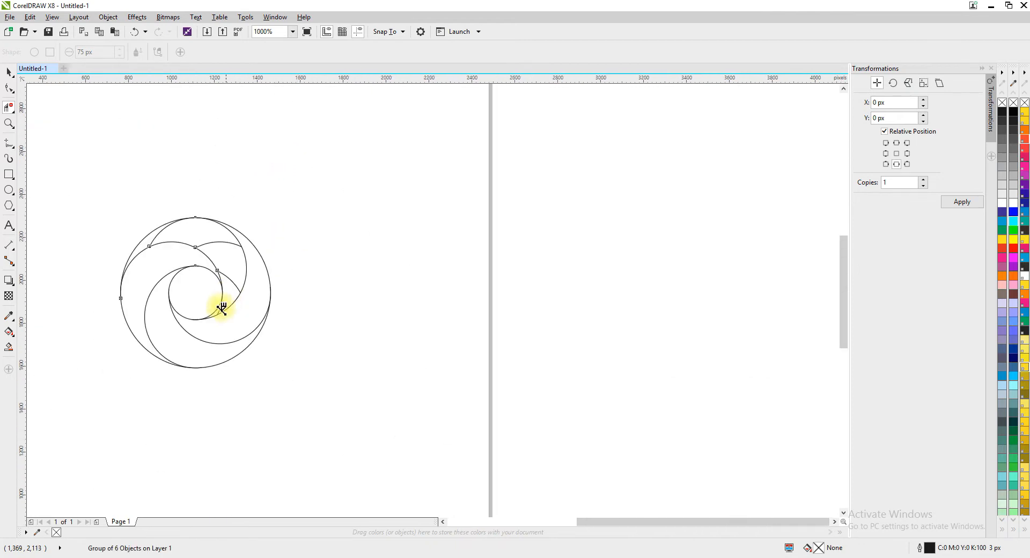
{"action": "scroll", "coordinate": [225, 300], "scroll_direction": "up", "scroll_amount": 1}
{"action": "scroll", "coordinate": [196, 368], "scroll_direction": "up", "scroll_amount": 1}
{"action": "left_click_drag", "start_coordinate": [157, 371], "coordinate": [199, 369]}
{"action": "scroll", "coordinate": [251, 298], "scroll_direction": "down", "scroll_amount": 3}
{"action": "scroll", "coordinate": [253, 250], "scroll_direction": "down", "scroll_amount": 3}
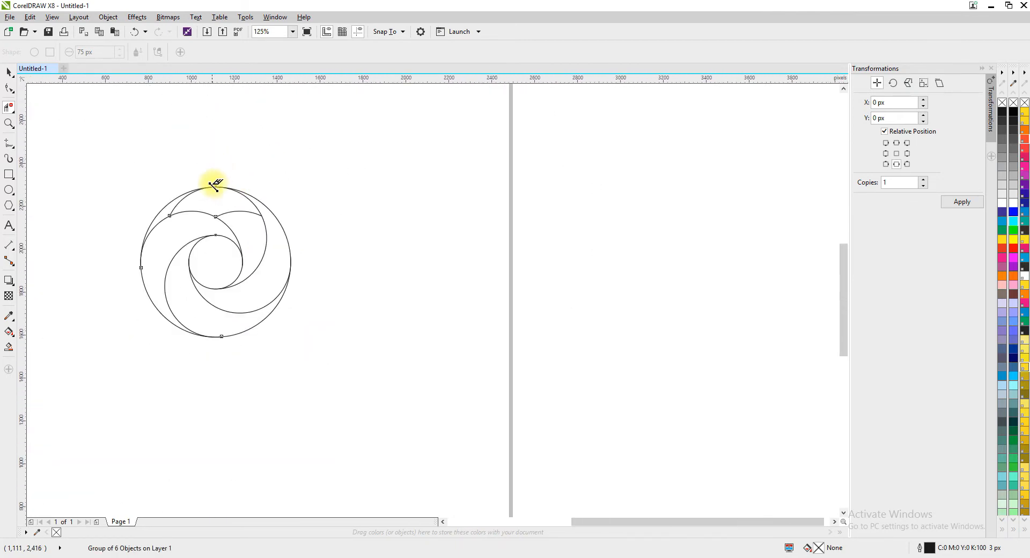
Delete the remaining surplus arcs across the top of the pattern to complete the four-blade spiral.
{"action": "scroll", "coordinate": [241, 253], "scroll_direction": "up", "scroll_amount": 3}
{"action": "scroll", "coordinate": [126, 237], "scroll_direction": "down", "scroll_amount": 3}
{"action": "scroll", "coordinate": [111, 261], "scroll_direction": "up", "scroll_amount": 1}
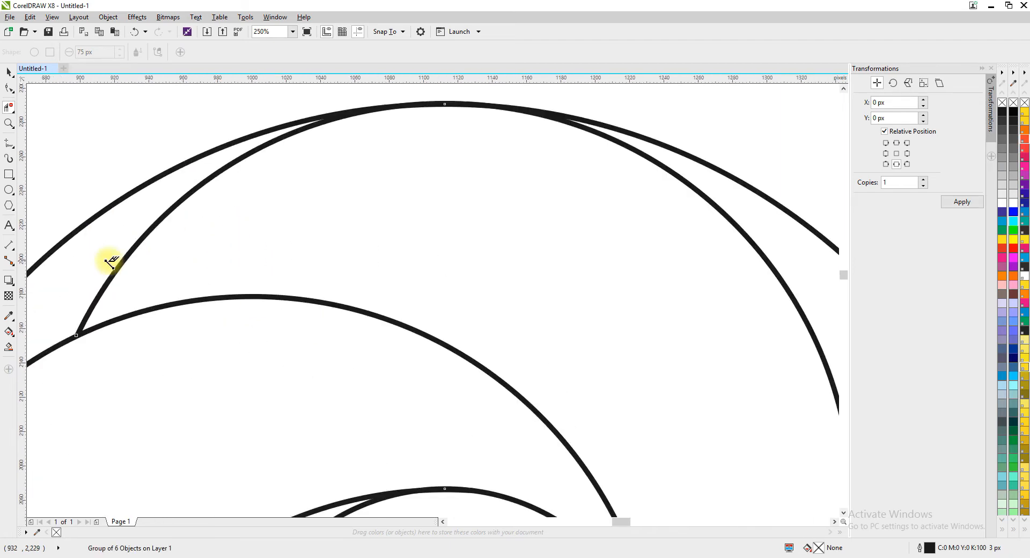
{"action": "scroll", "coordinate": [290, 271], "scroll_direction": "down", "scroll_amount": 4}
{"action": "scroll", "coordinate": [345, 338], "scroll_direction": "up", "scroll_amount": 1}
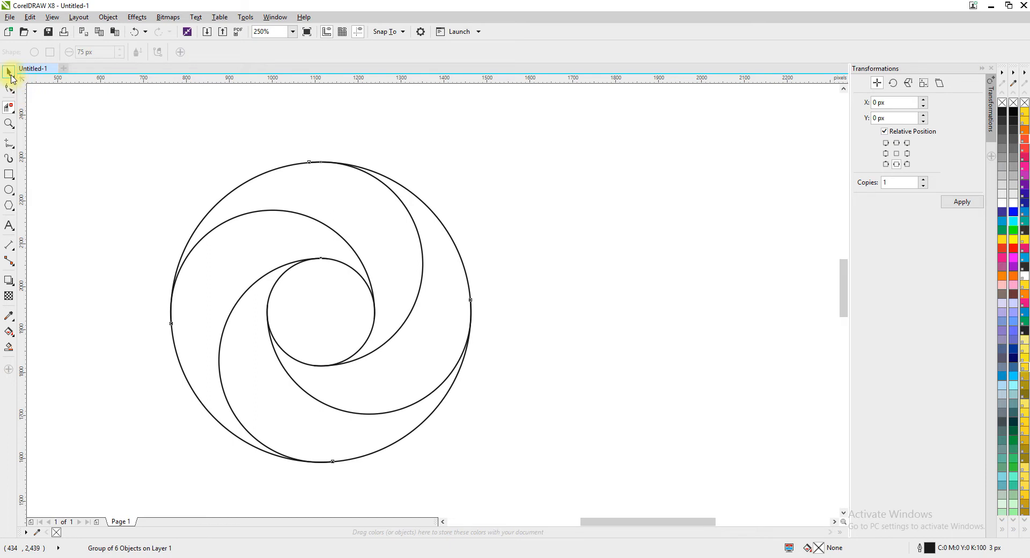
Select the whole trimmed spiral group.
{"action": "left_click", "coordinate": [11, 76]}
{"action": "scroll", "coordinate": [245, 284], "scroll_direction": "down", "scroll_amount": 4}
{"action": "left_click_drag", "start_coordinate": [210, 238], "coordinate": [433, 438]}
{"action": "scroll", "coordinate": [402, 310], "scroll_direction": "up", "scroll_amount": 2}
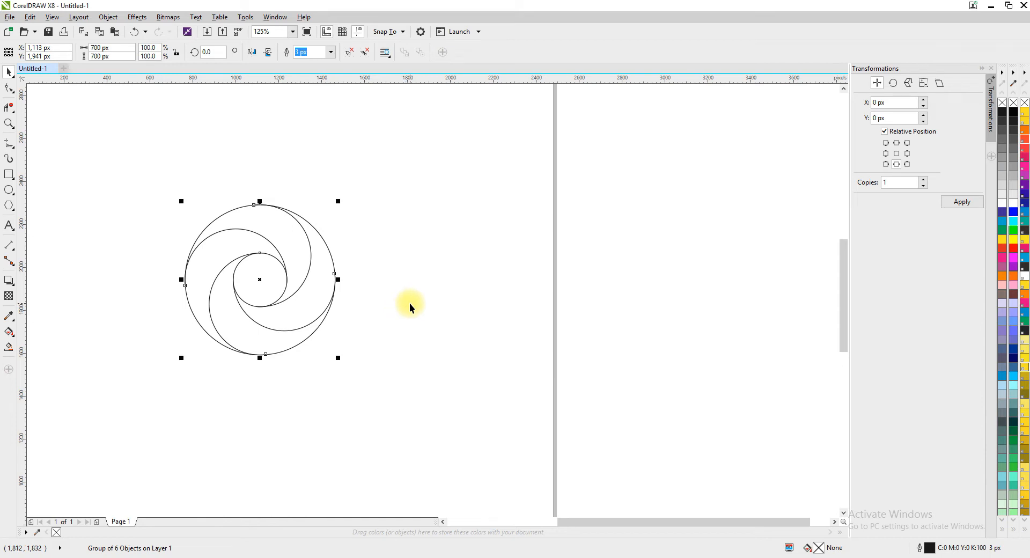
{"action": "left_click", "coordinate": [410, 304]}
{"action": "left_click", "coordinate": [260, 281]}
{"action": "left_click", "coordinate": [392, 293]}
{"action": "left_click", "coordinate": [257, 275]}
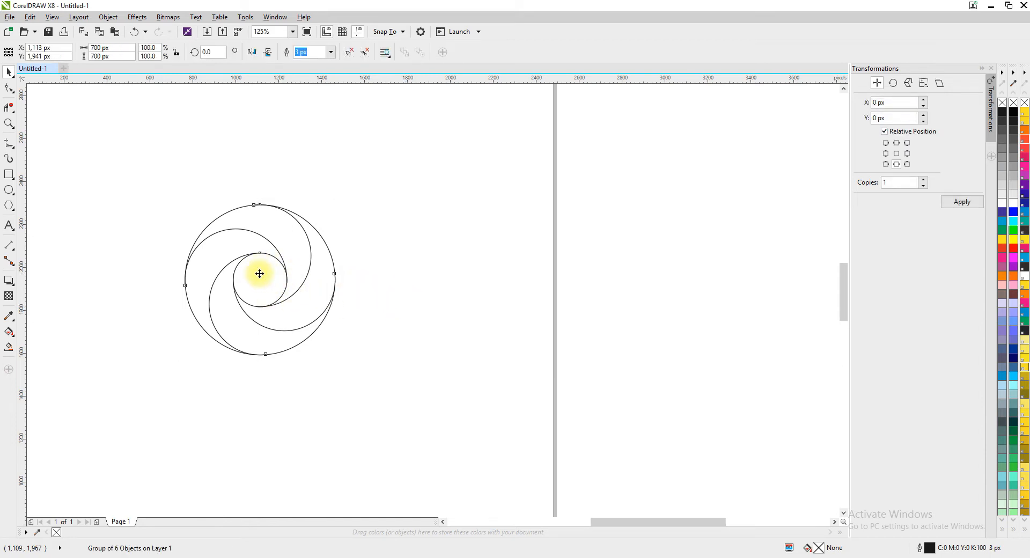
{"action": "scroll", "coordinate": [258, 274], "scroll_direction": "up", "scroll_amount": 2}
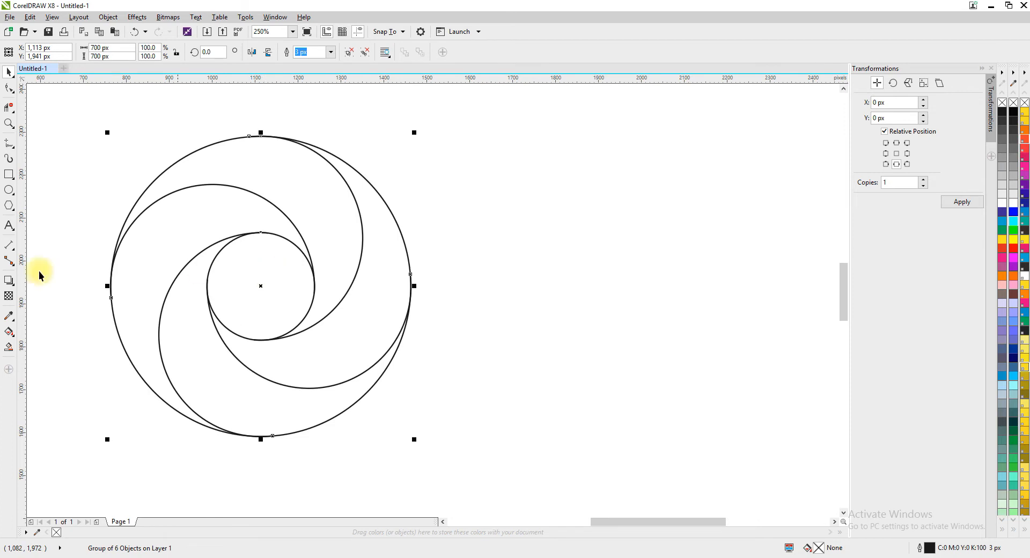
Fill the four spiral blades with the Smart Fill tool, using the blue-grey fill and a 2 px black outline.
{"action": "left_click", "coordinate": [10, 349]}
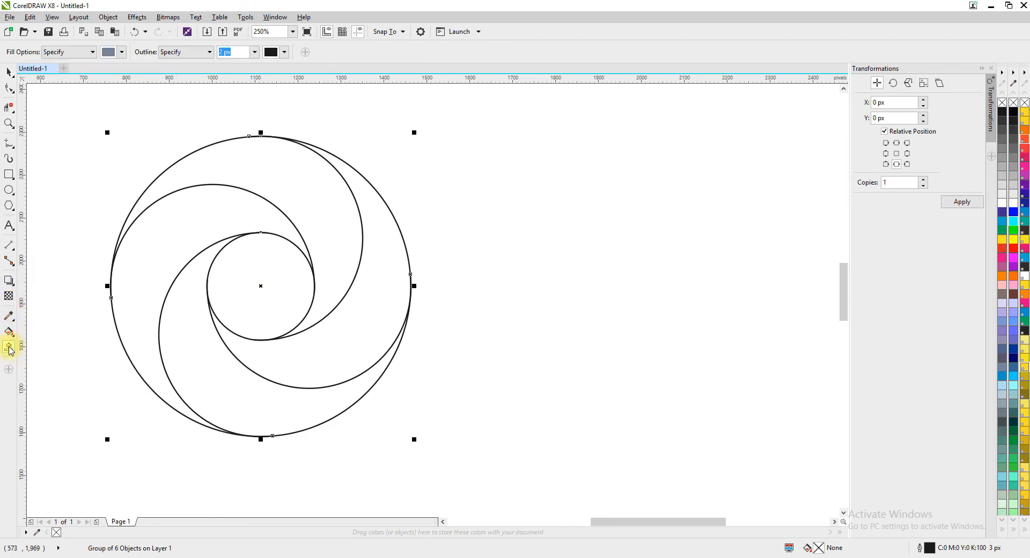
{"action": "left_click", "coordinate": [293, 178]}
{"action": "left_click", "coordinate": [195, 218]}
{"action": "left_click", "coordinate": [199, 335]}
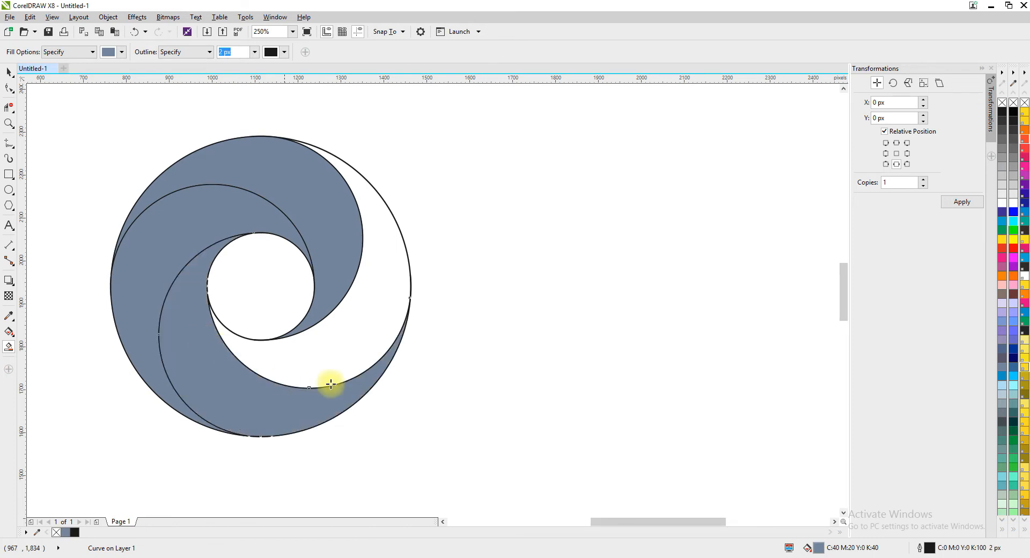
{"action": "left_click", "coordinate": [353, 345]}
Move the original line group off to the right of the filled blades and delete it.
{"action": "left_click", "coordinate": [8, 73]}
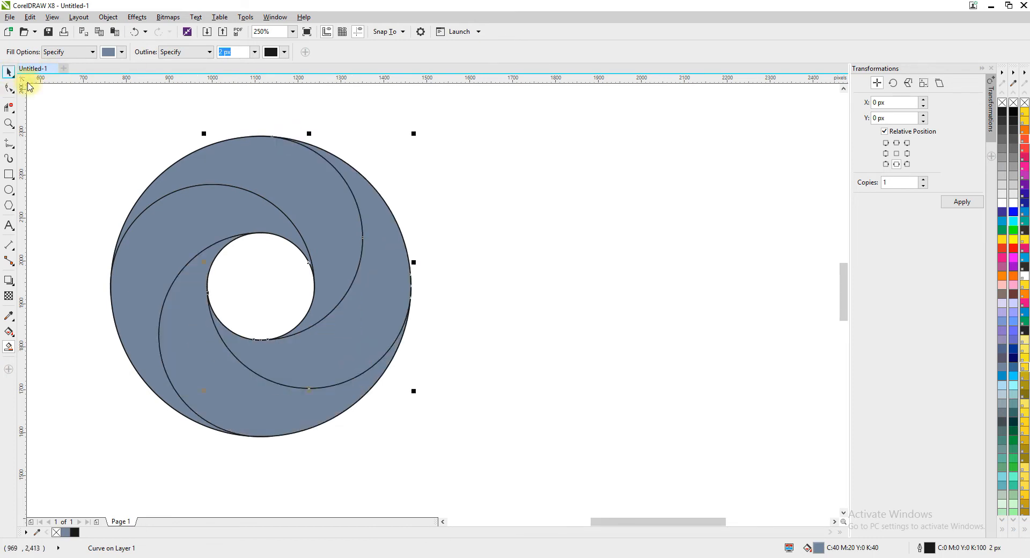
{"action": "left_click", "coordinate": [272, 289]}
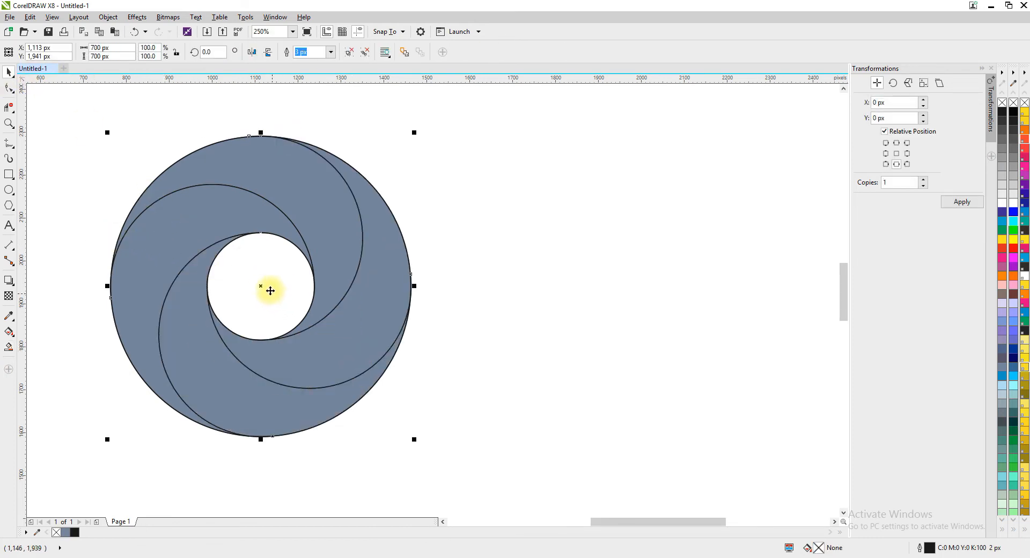
{"action": "left_click_drag", "start_coordinate": [267, 289], "coordinate": [636, 287]}
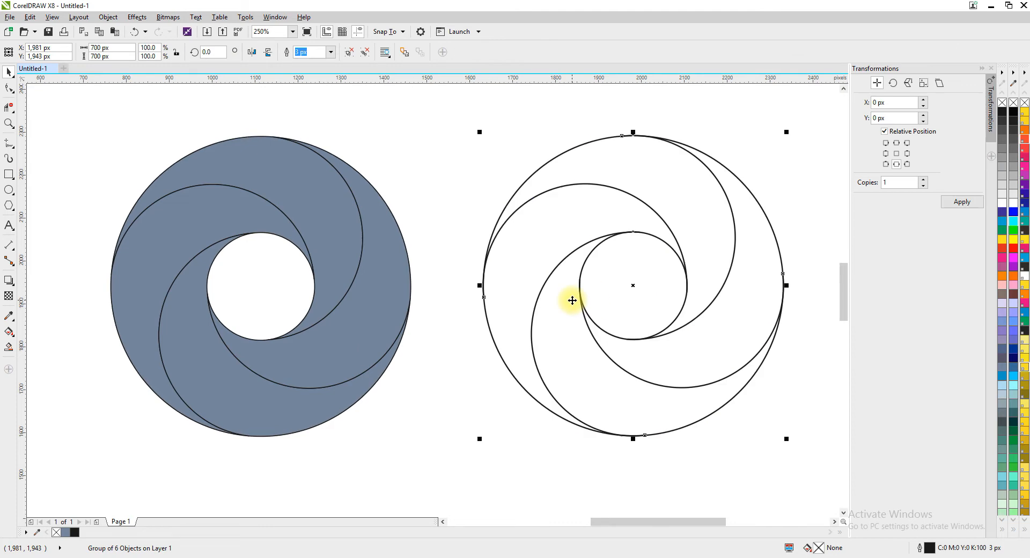
{"action": "left_click", "coordinate": [276, 287]}
{"action": "left_click", "coordinate": [626, 286]}
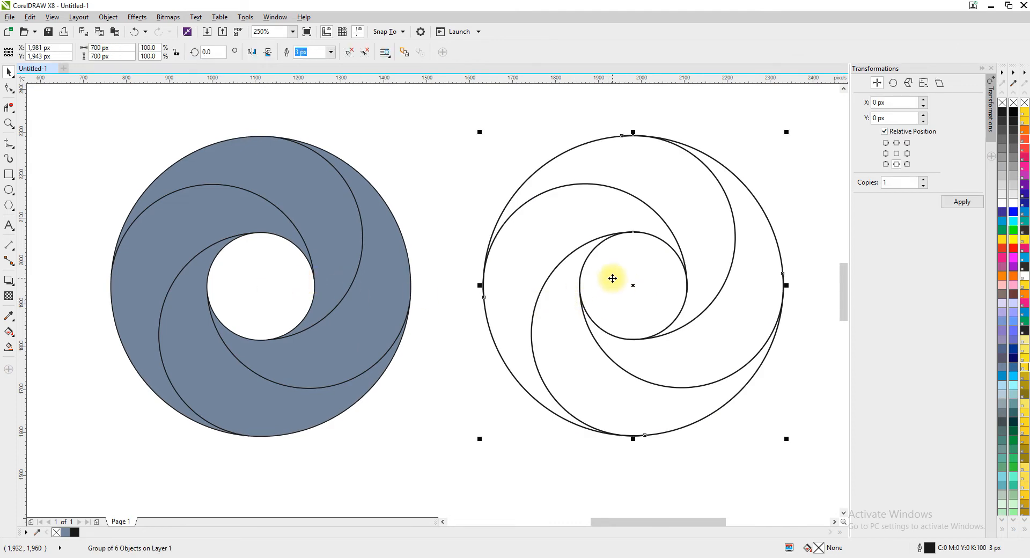
{"action": "key", "text": "Delete"}
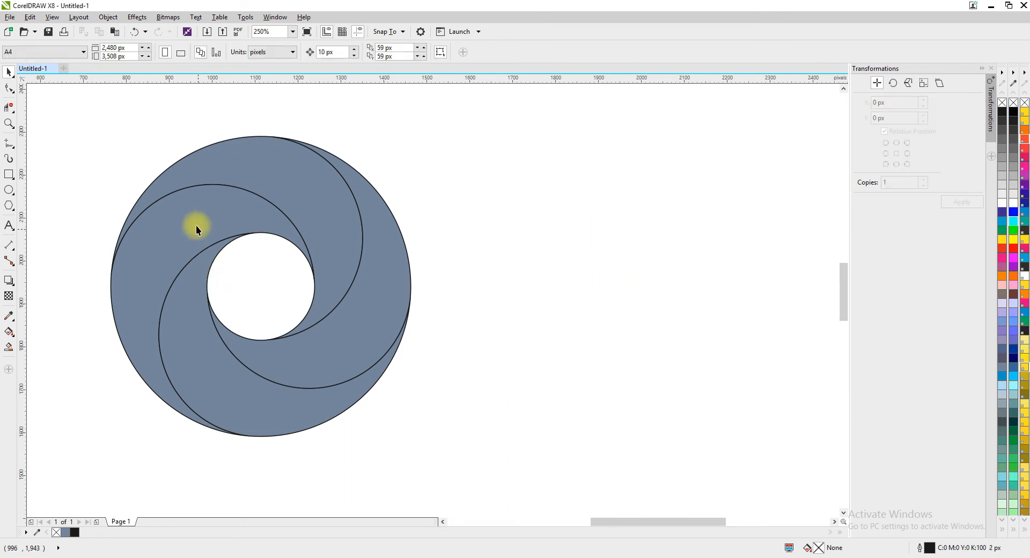
Select all four filled blades and give them a linear fountain fill in the fill editor.
{"action": "left_click", "coordinate": [196, 227]}
{"action": "scroll", "coordinate": [260, 179], "scroll_direction": "down", "scroll_amount": 1}
{"action": "left_click_drag", "start_coordinate": [129, 135], "coordinate": [455, 358]}
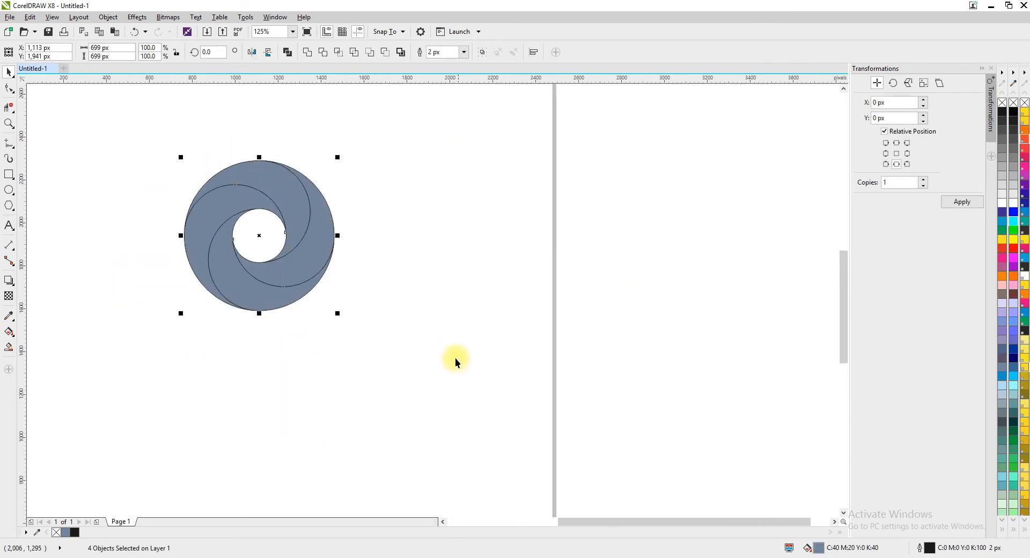
{"action": "double_click", "coordinate": [818, 548]}
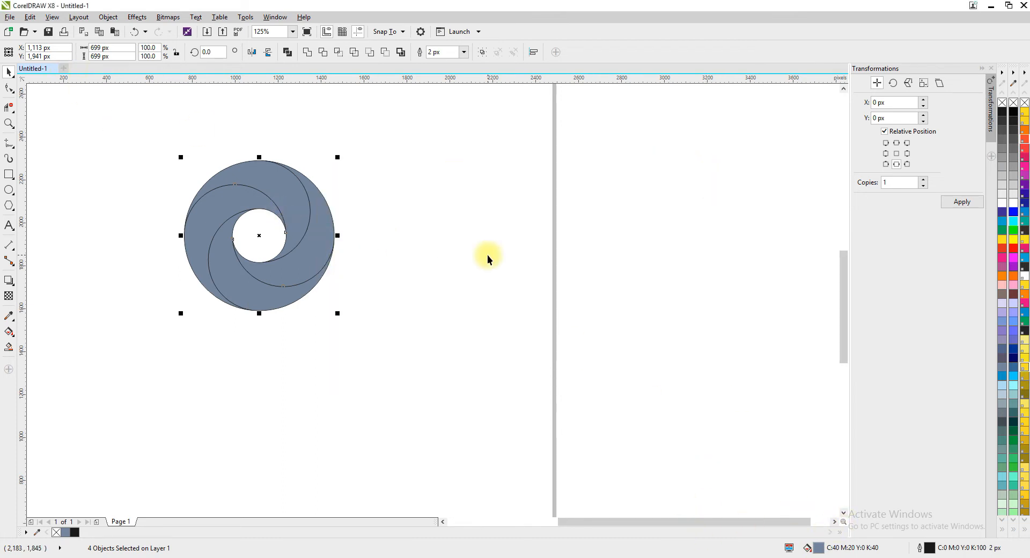
{"action": "key", "text": "F11"}
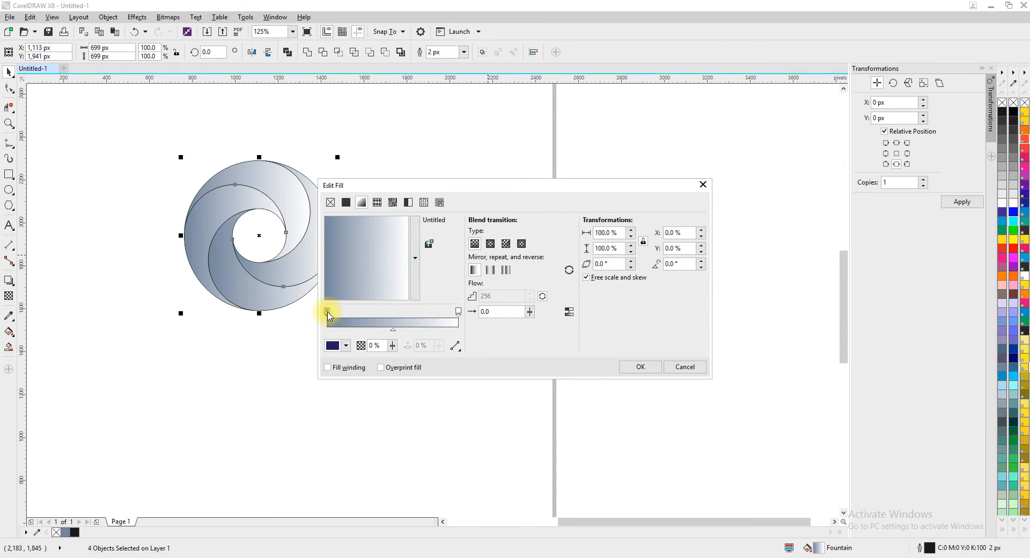
Set the gradient's start colour to C 100, M 100, Y 0, K 50.
{"action": "left_click", "coordinate": [346, 347]}
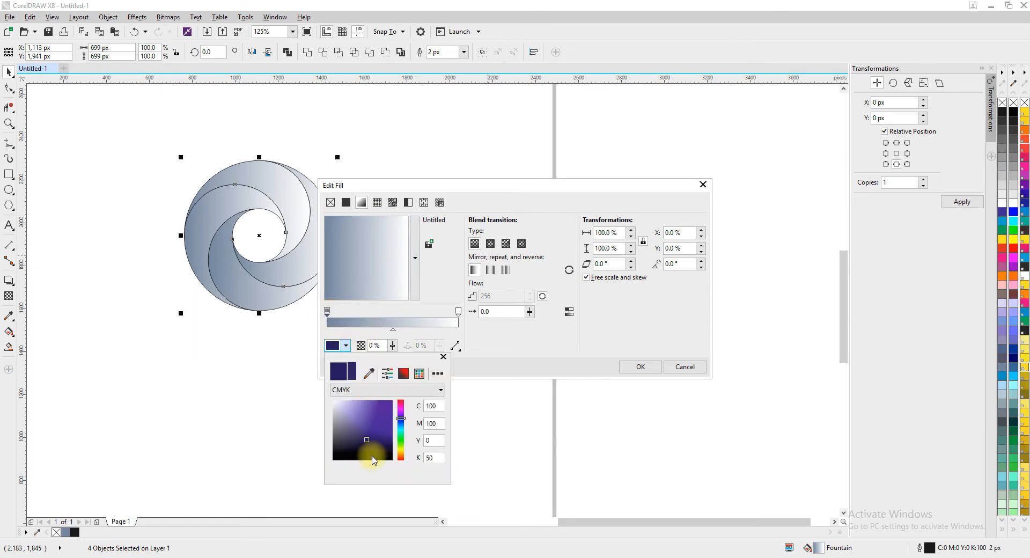
{"action": "left_click", "coordinate": [419, 373]}
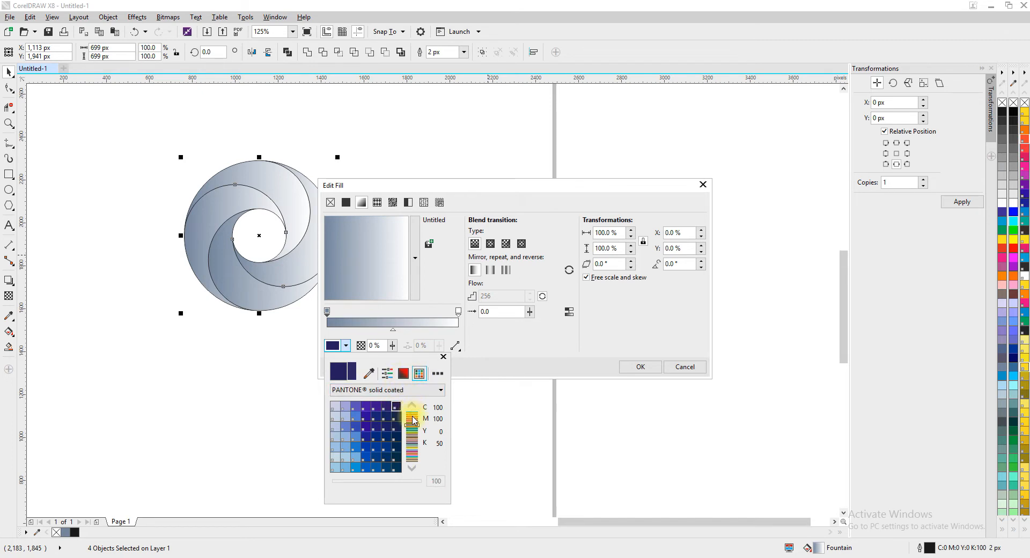
{"action": "scroll", "coordinate": [370, 411], "scroll_direction": "up", "scroll_amount": 10}
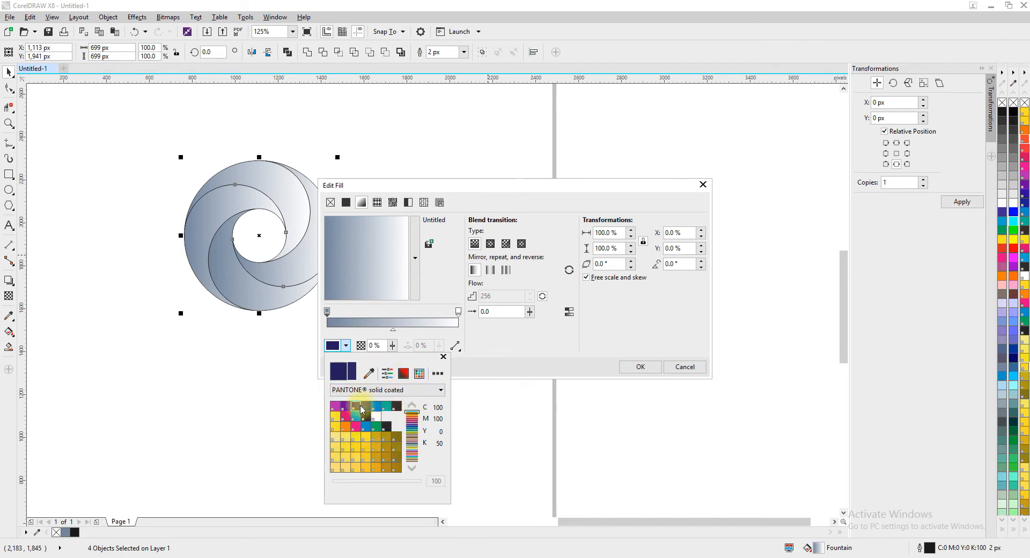
{"action": "left_click", "coordinate": [358, 409]}
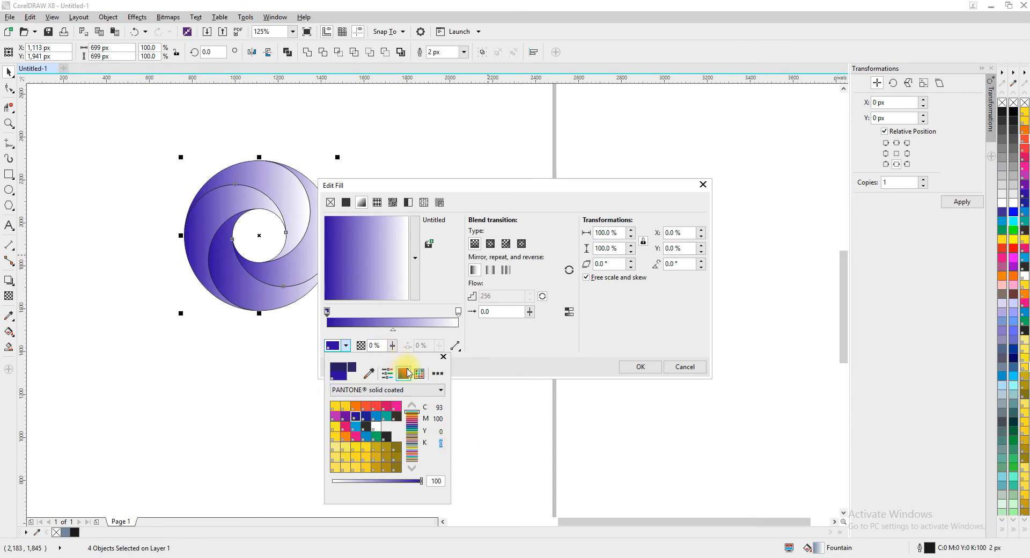
{"action": "left_click", "coordinate": [403, 374]}
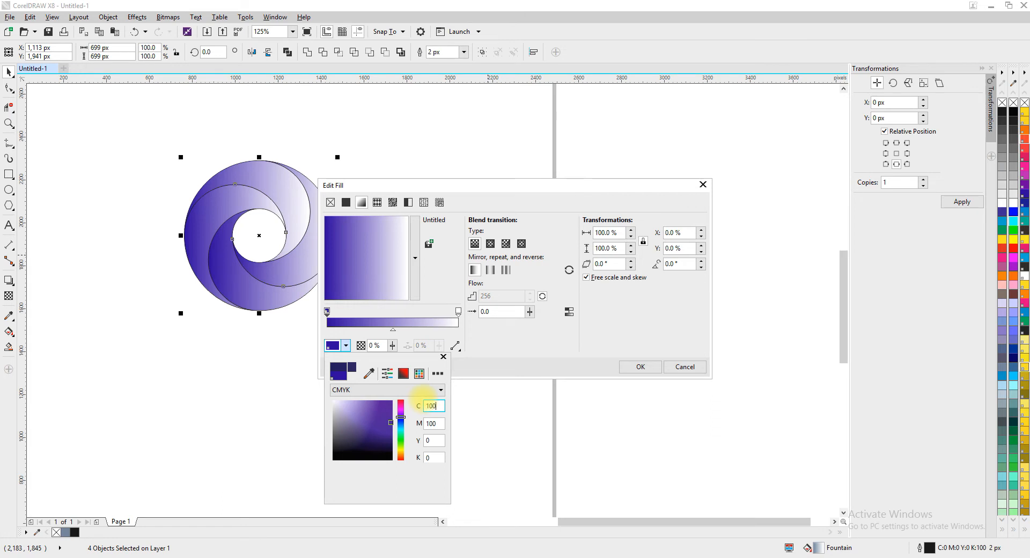
{"action": "left_click", "coordinate": [439, 458]}
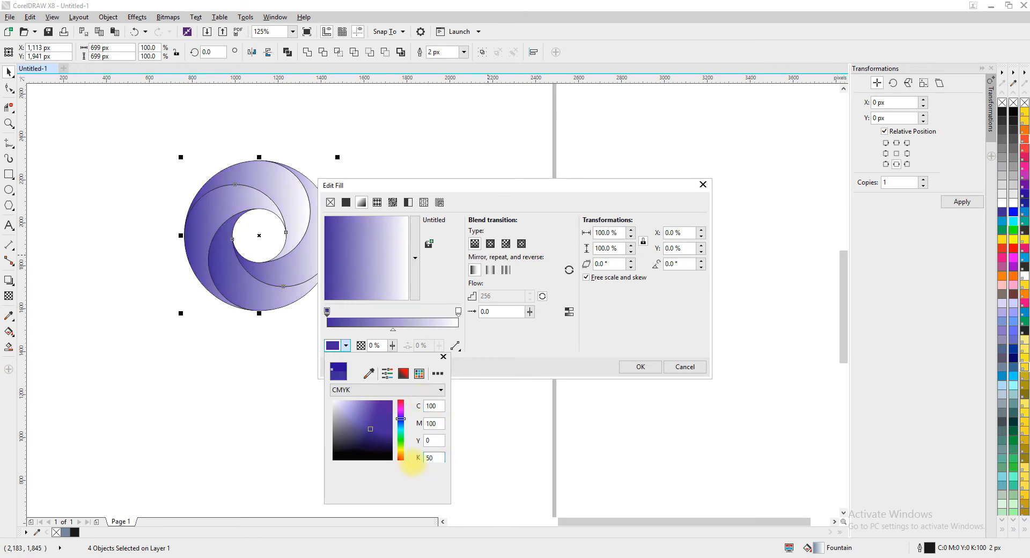
{"action": "type", "text": "50"}
{"action": "key", "text": "Return"}
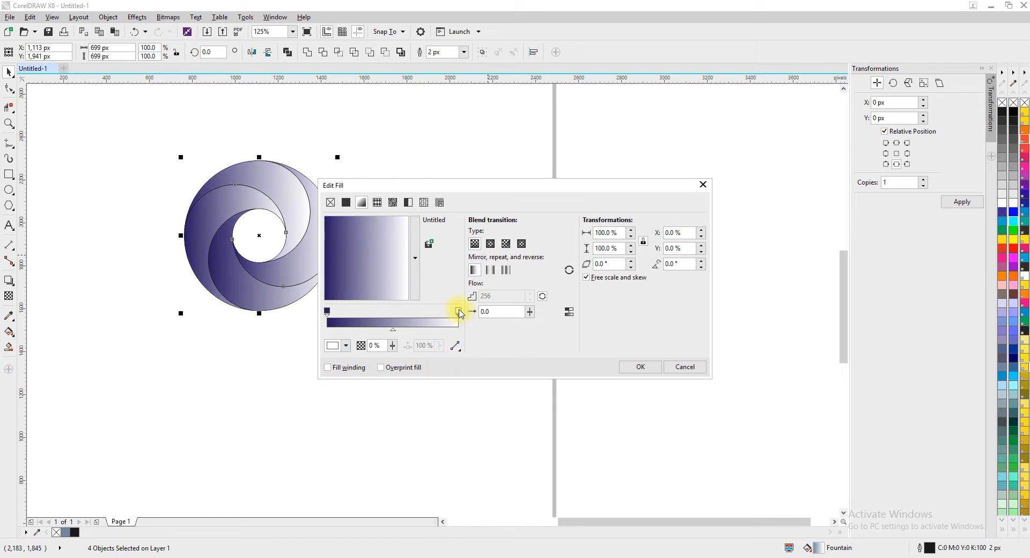
Set the gradient's end colour to the CMYK palette's cyan (C 100, M 0, Y 0, K 0).
{"action": "left_click", "coordinate": [345, 347]}
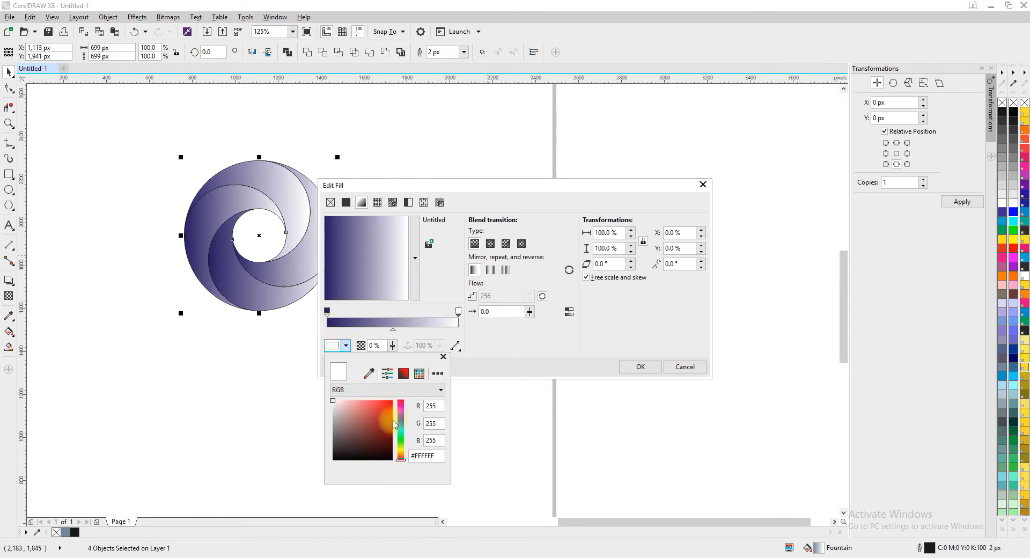
{"action": "left_click", "coordinate": [419, 373]}
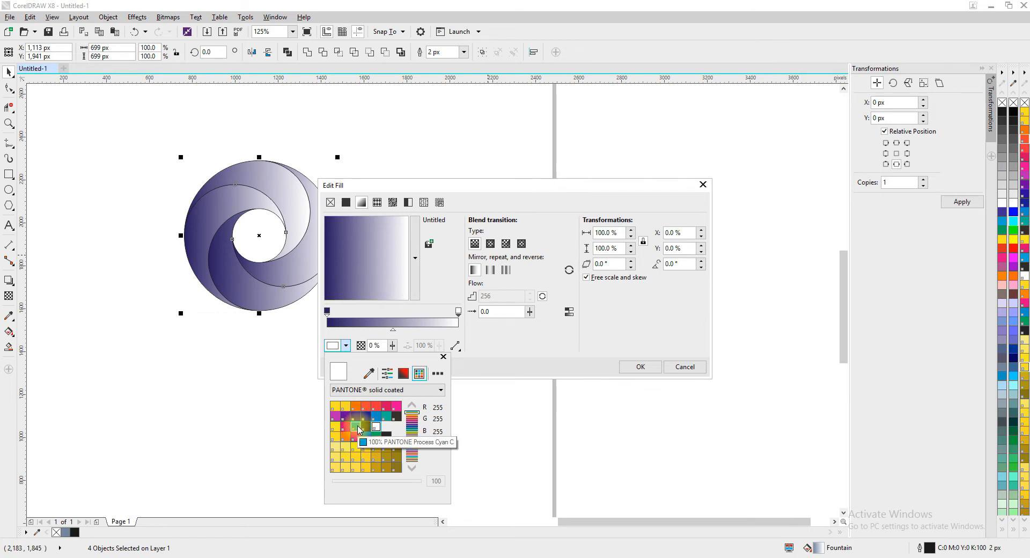
{"action": "left_click", "coordinate": [401, 391]}
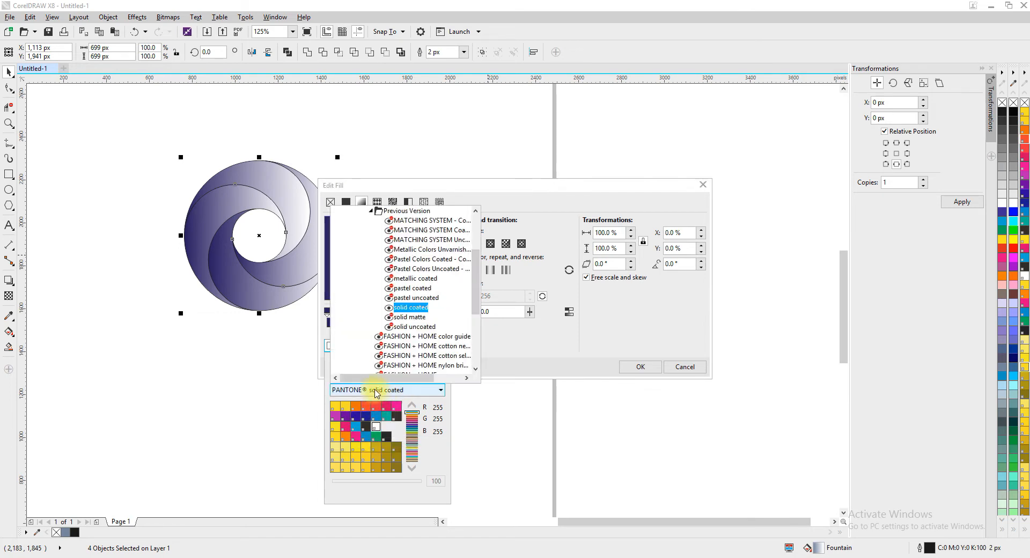
{"action": "scroll", "coordinate": [388, 322], "scroll_direction": "down", "scroll_amount": 3}
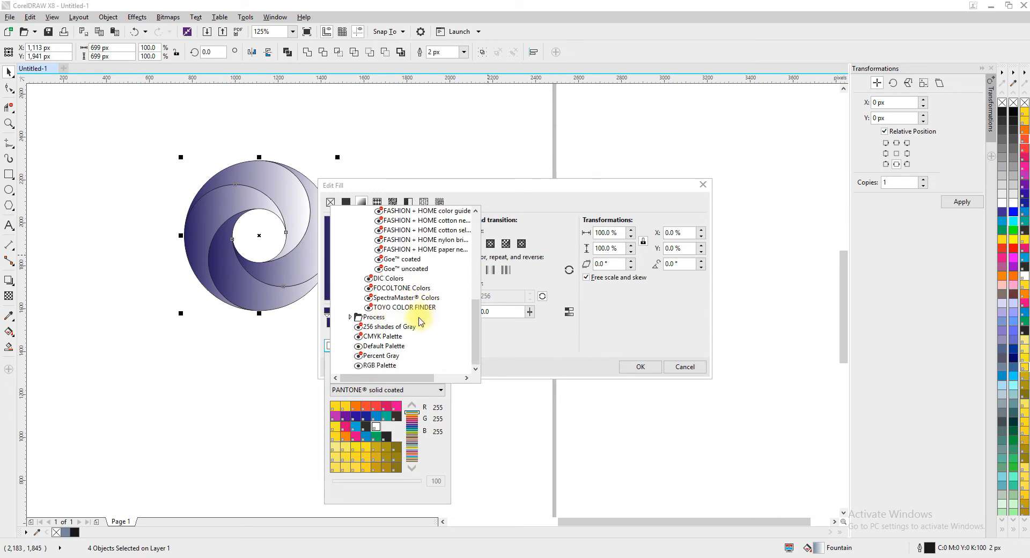
{"action": "left_click", "coordinate": [387, 346]}
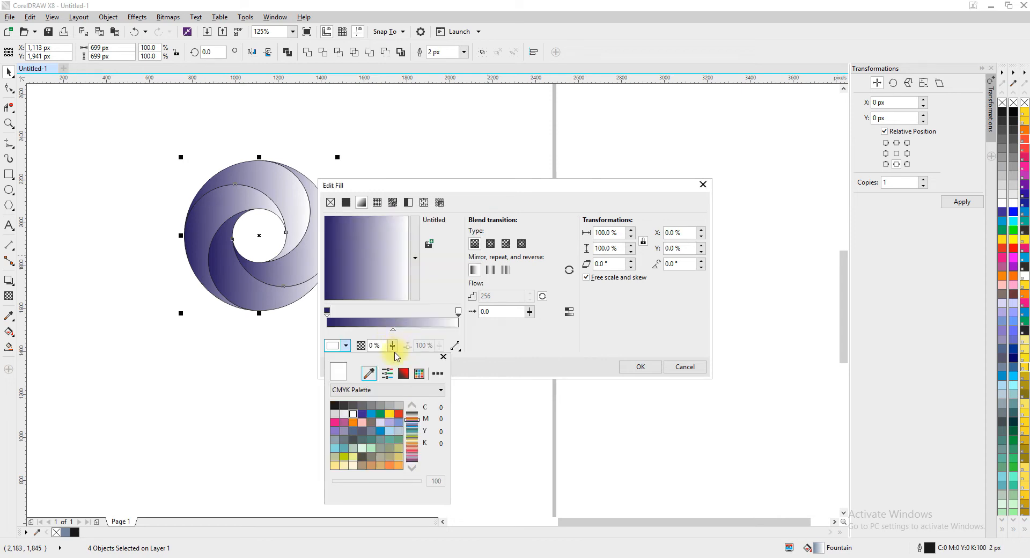
{"action": "left_click", "coordinate": [374, 416]}
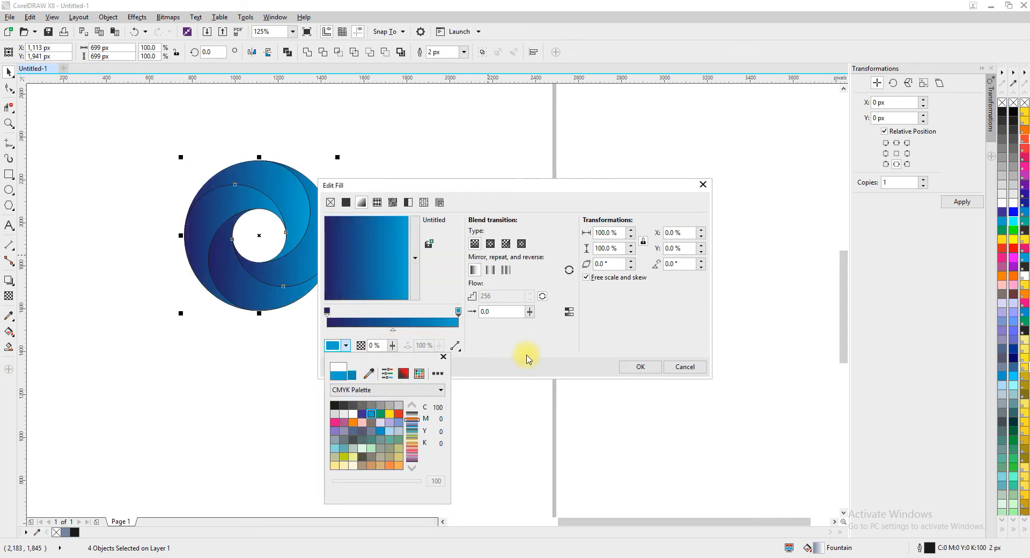
{"action": "left_click", "coordinate": [545, 349]}
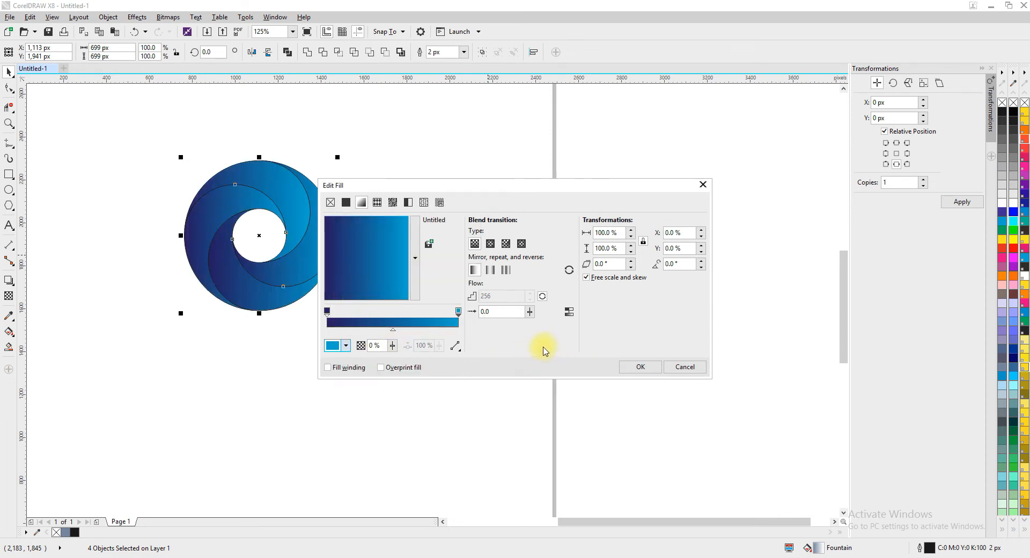
Change the blades' gradient to an elliptical fountain fill, apply it, and remove their outlines.
{"action": "left_click", "coordinate": [491, 244]}
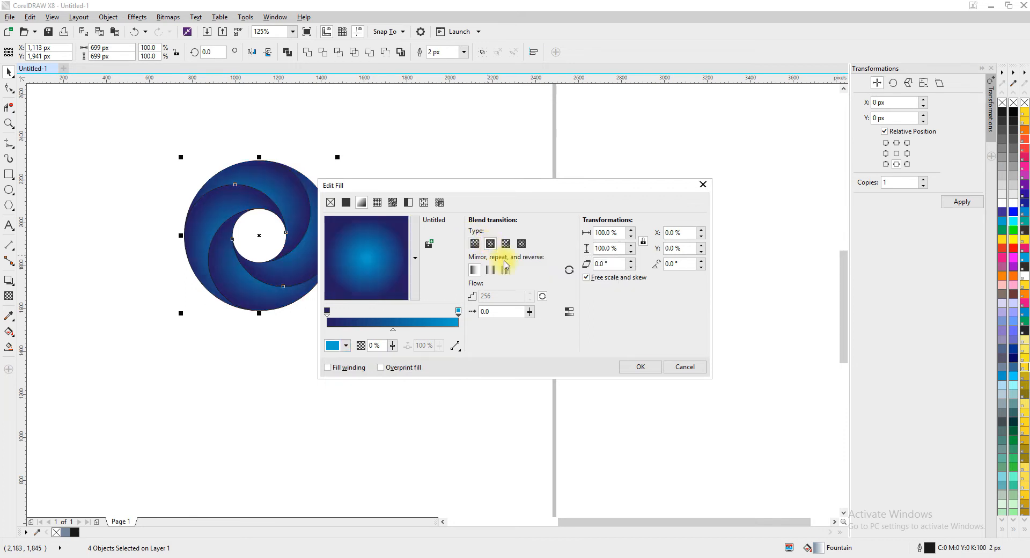
{"action": "left_click", "coordinate": [640, 366]}
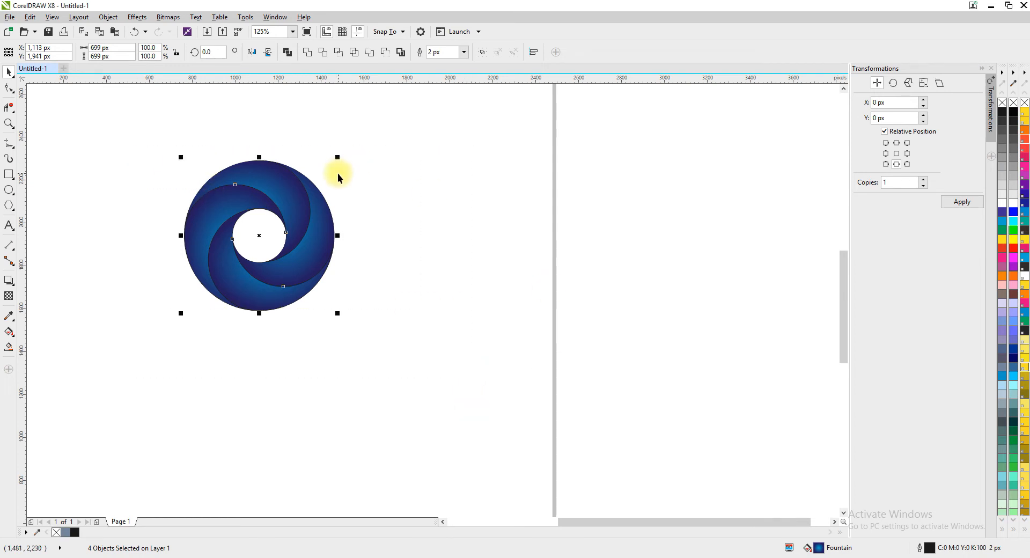
{"action": "right_click", "coordinate": [1005, 107]}
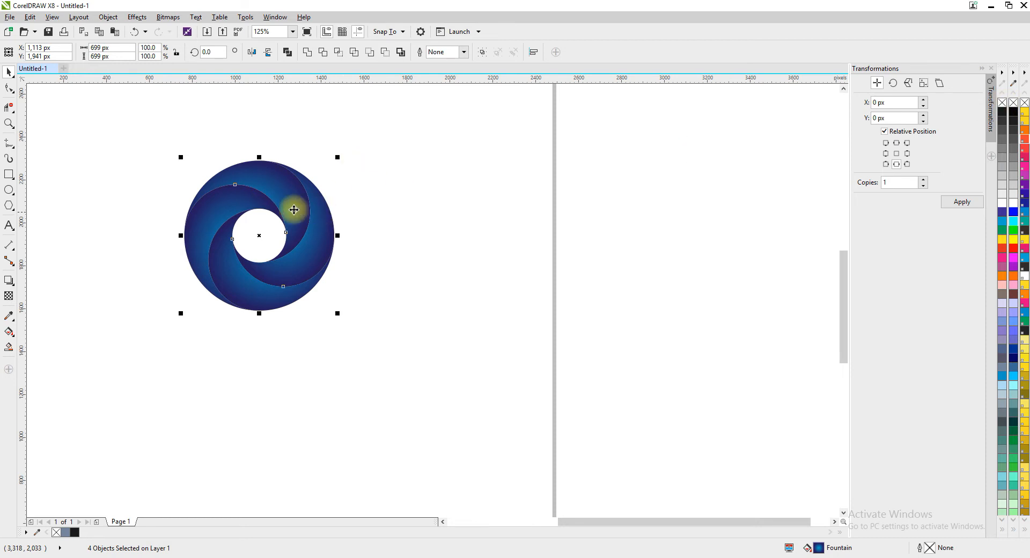
{"action": "scroll", "coordinate": [294, 185], "scroll_direction": "up", "scroll_amount": 5}
{"action": "scroll", "coordinate": [294, 186], "scroll_direction": "down", "scroll_amount": 7}
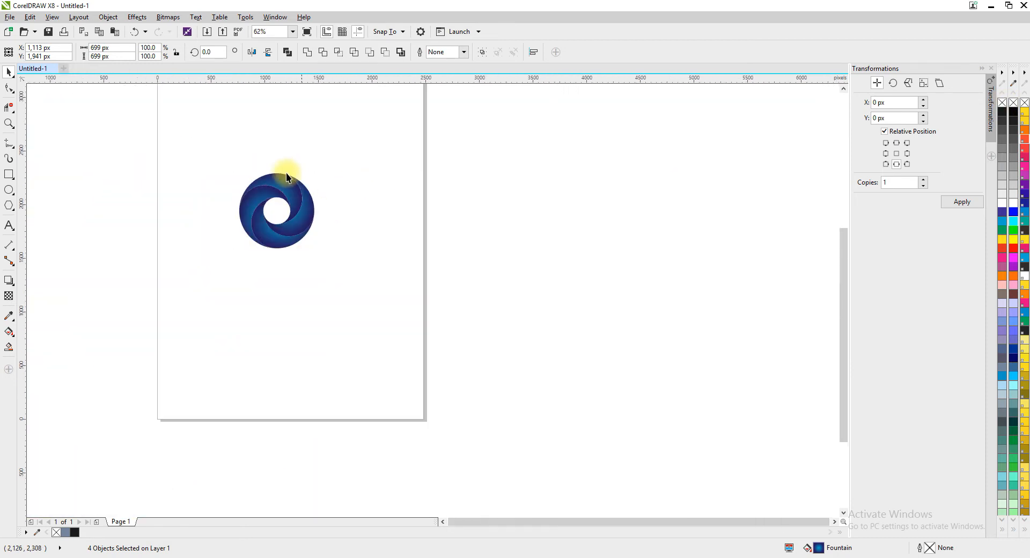
Select all four blades, move the logo left to about X 555 px, and place a copy beside it at about X 1,448 px.
{"action": "left_click", "coordinate": [278, 188]}
{"action": "scroll", "coordinate": [277, 185], "scroll_direction": "up", "scroll_amount": 1}
{"action": "left_click_drag", "start_coordinate": [149, 136], "coordinate": [448, 407]}
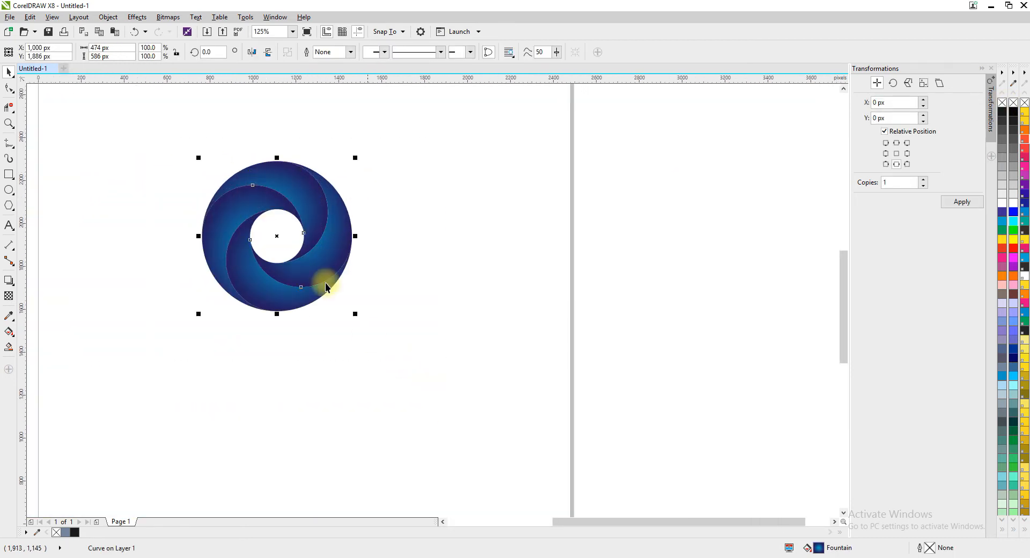
{"action": "left_click_drag", "start_coordinate": [314, 259], "coordinate": [214, 260]}
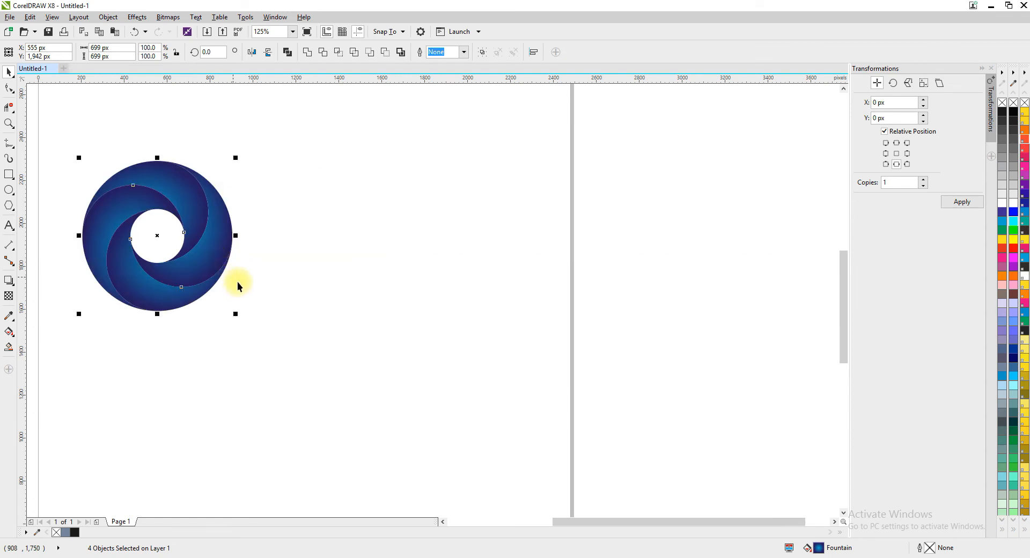
{"action": "left_click_drag", "start_coordinate": [159, 236], "coordinate": [349, 233]}
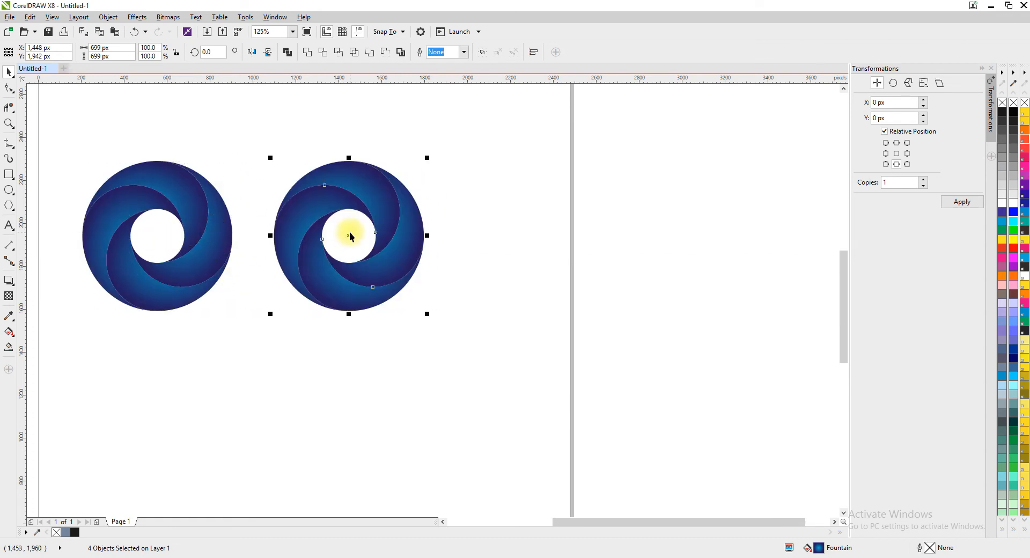
Recolour the left blade of the copied logo with the Interactive Fill tool, using yellow at the gradient's centre and orange at its edge.
{"action": "left_click", "coordinate": [434, 191]}
{"action": "scroll", "coordinate": [433, 191], "scroll_direction": "up", "scroll_amount": 1}
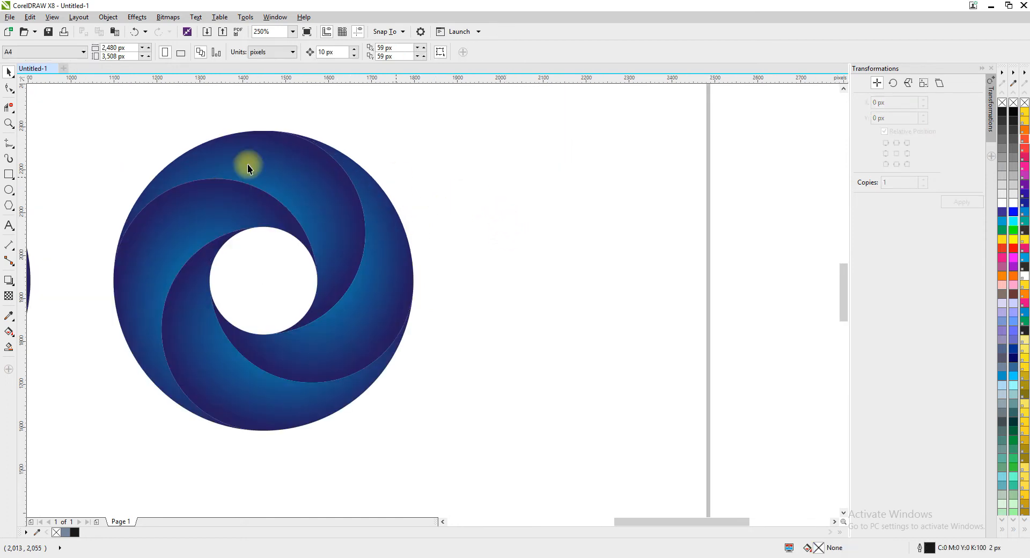
{"action": "left_click", "coordinate": [323, 193]}
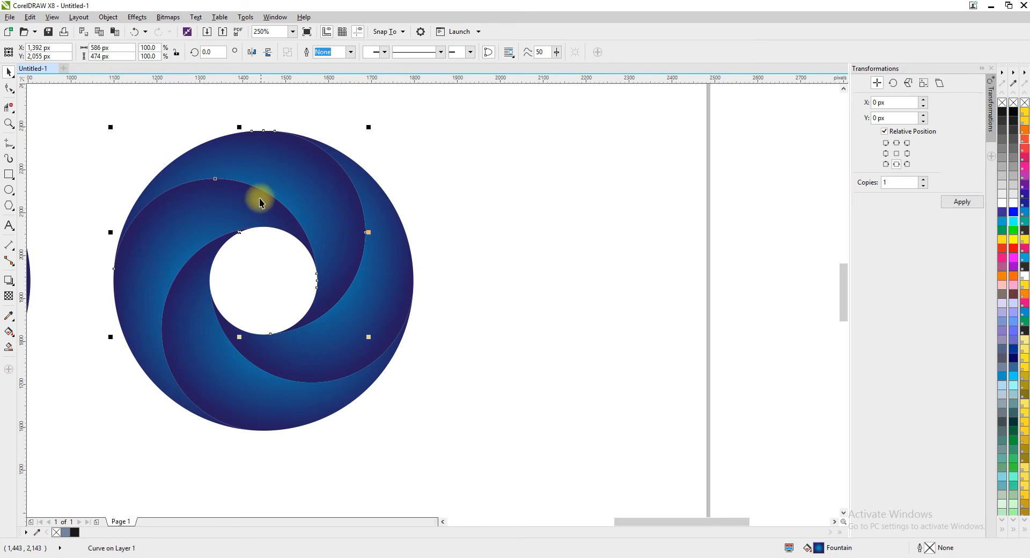
{"action": "left_click", "coordinate": [207, 219]}
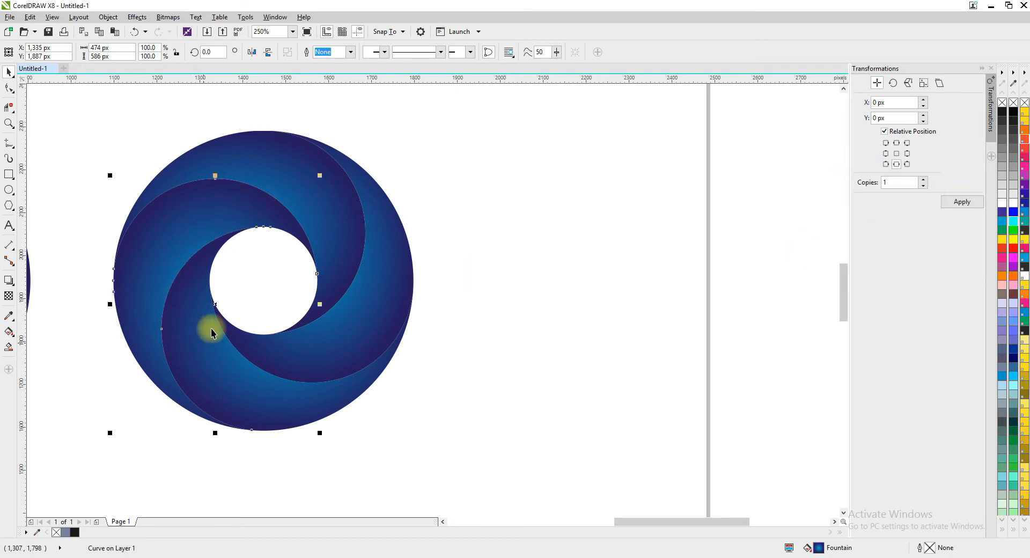
{"action": "left_click", "coordinate": [9, 332]}
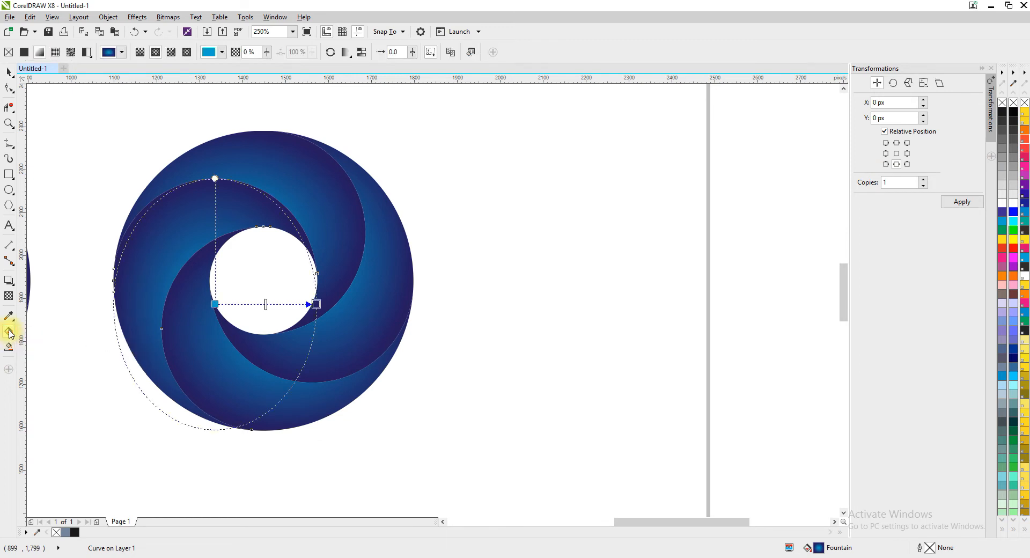
{"action": "left_click", "coordinate": [215, 304]}
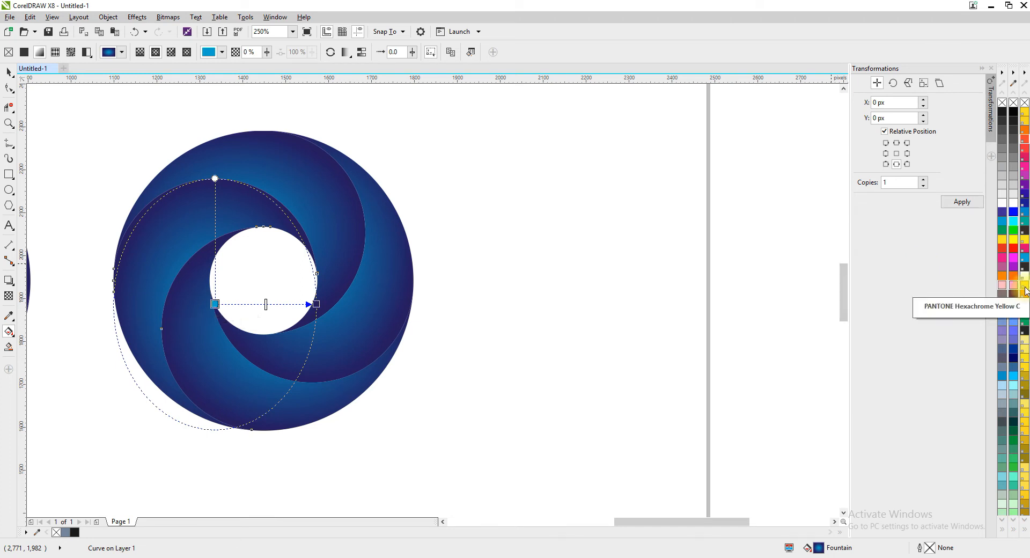
{"action": "left_click", "coordinate": [1018, 242]}
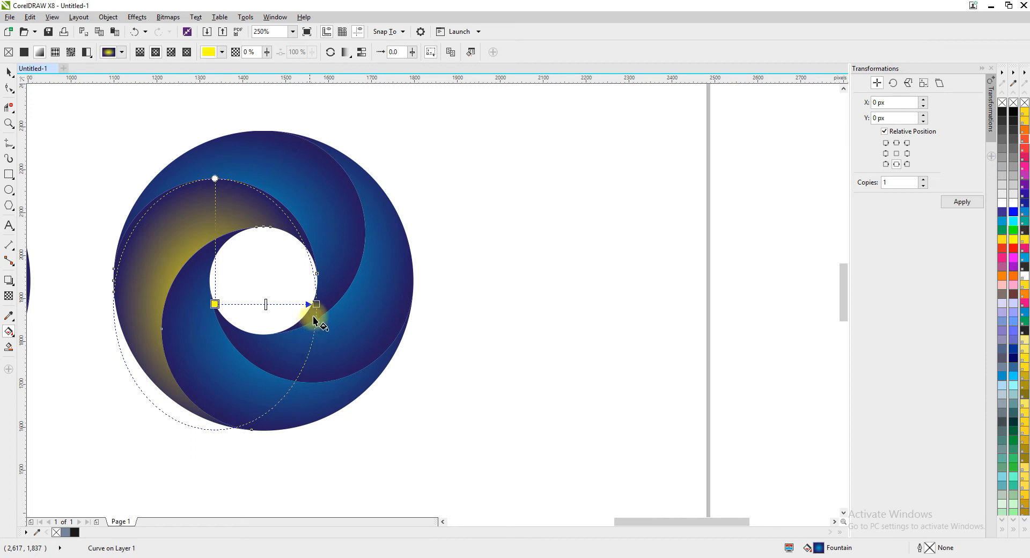
{"action": "left_click", "coordinate": [316, 304]}
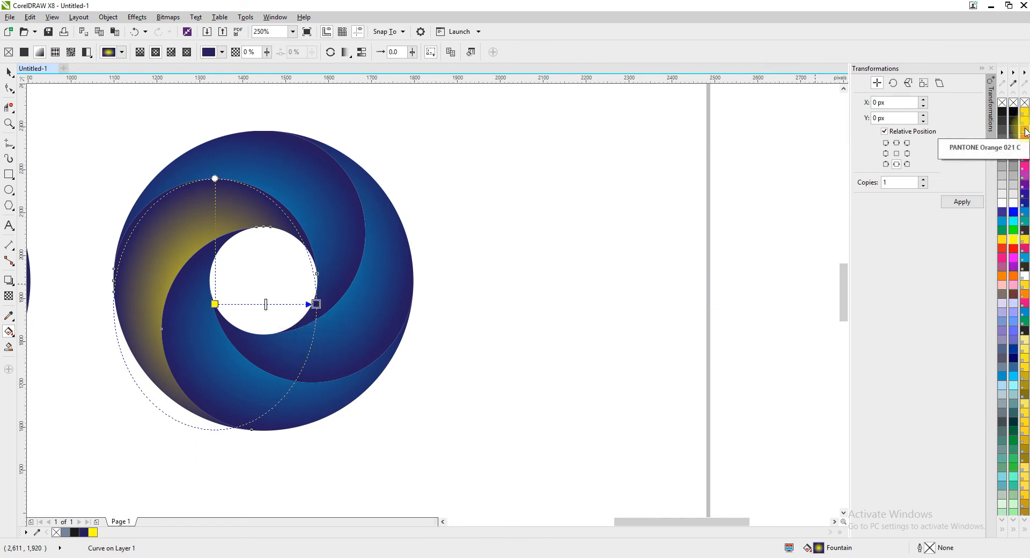
{"action": "left_click", "coordinate": [1012, 276]}
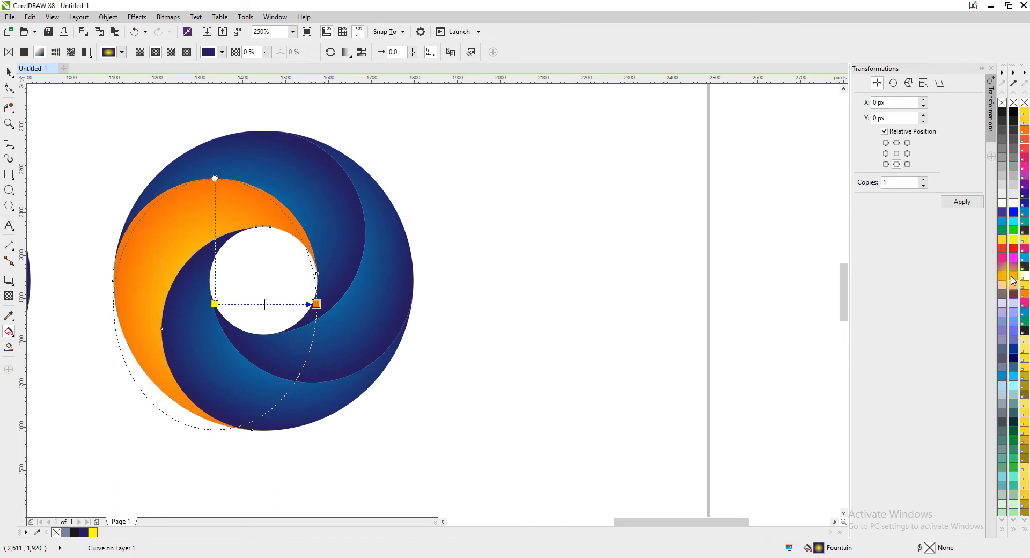
Recolour the lower blade of the copied logo with a gradient from bright green at the centre to very dark green at the edge.
{"action": "left_click", "coordinate": [223, 372]}
{"action": "left_click", "coordinate": [287, 328]}
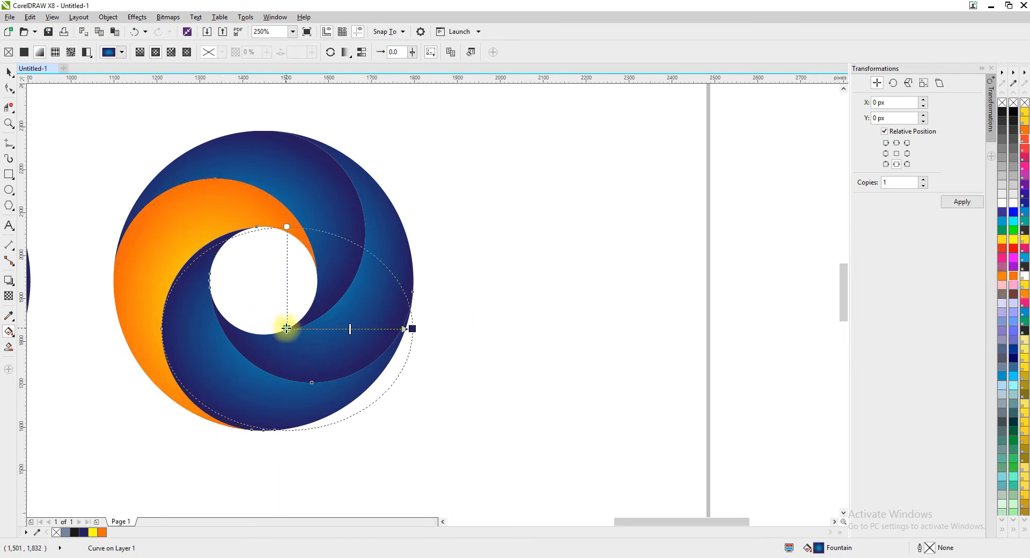
{"action": "left_click", "coordinate": [1014, 231]}
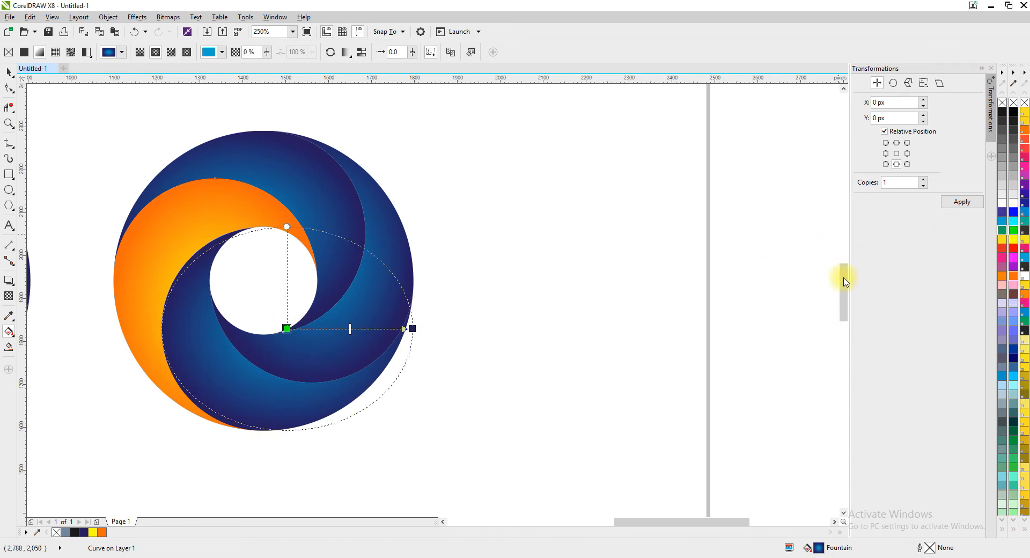
{"action": "left_click", "coordinate": [412, 328]}
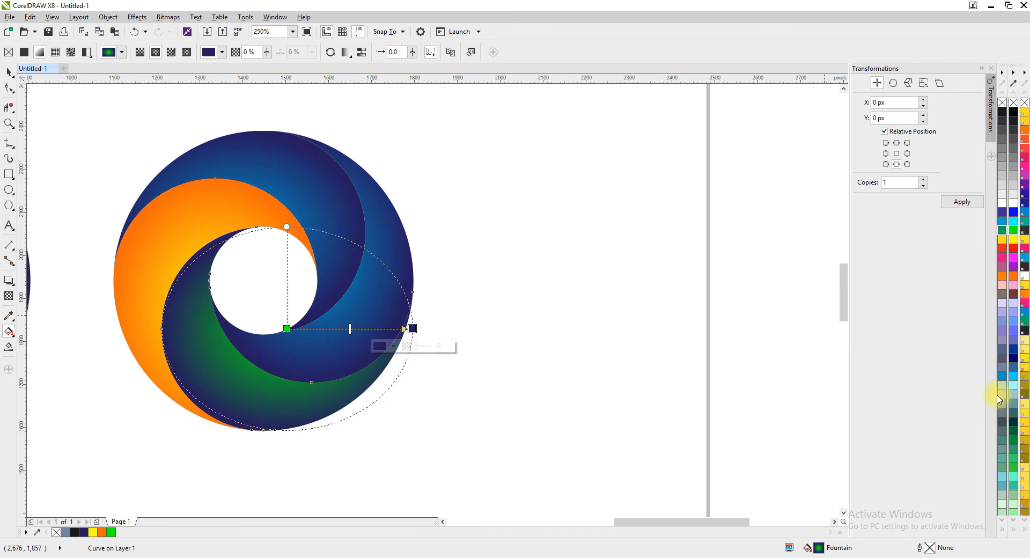
{"action": "left_click", "coordinate": [1013, 422]}
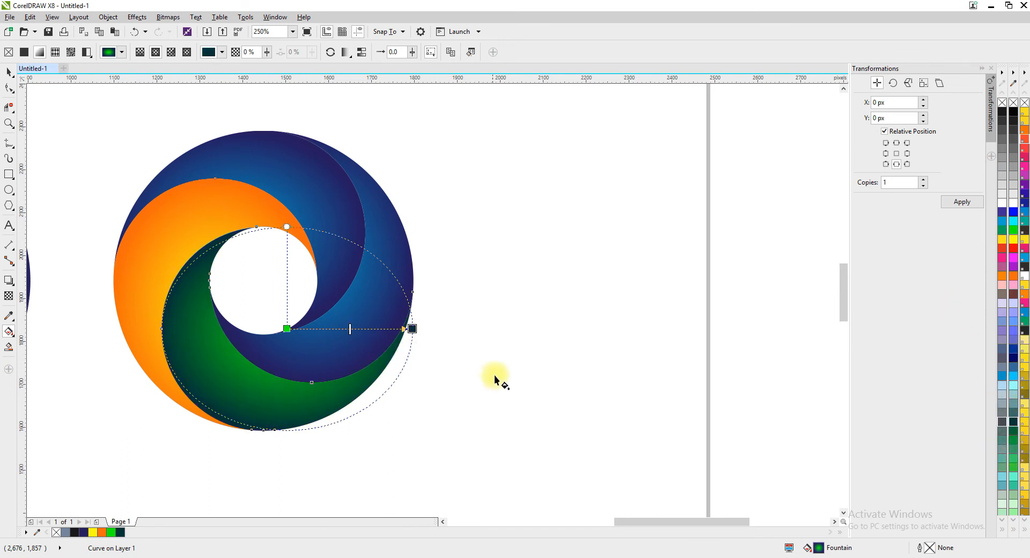
Recolour the right blade of the copied logo with a gradient from magenta at the centre to red at the edge.
{"action": "left_click", "coordinate": [368, 302]}
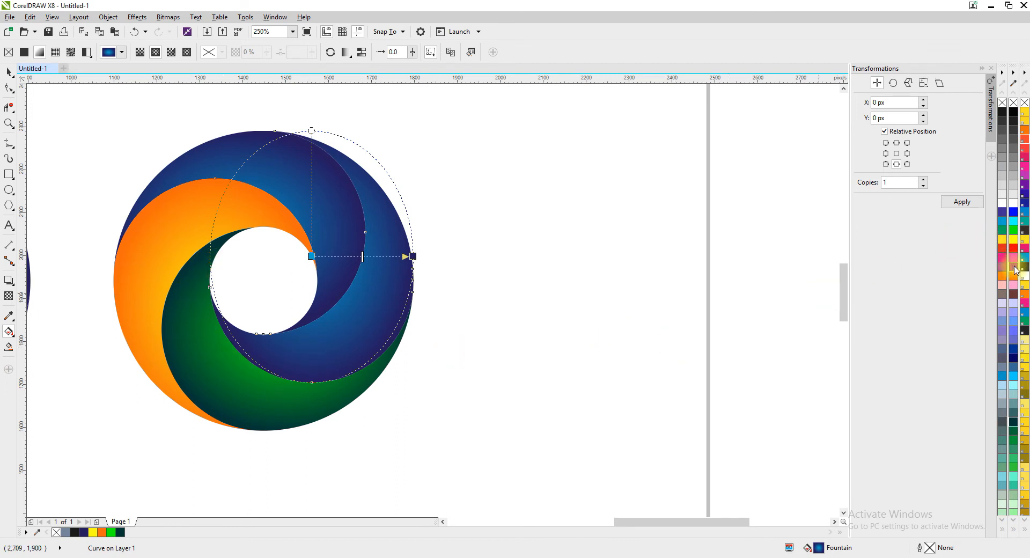
{"action": "left_click_drag", "start_coordinate": [1015, 271], "coordinate": [314, 256]}
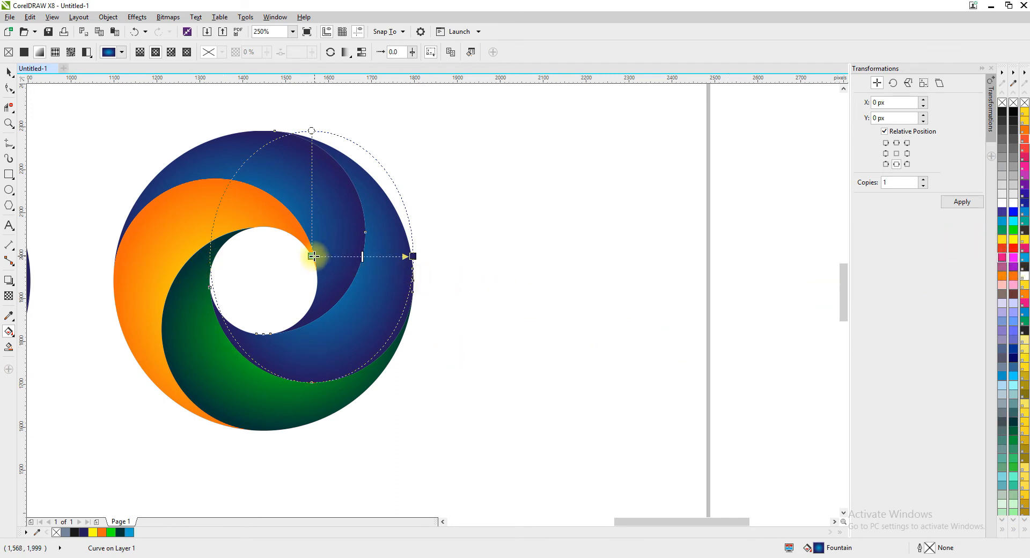
{"action": "left_click", "coordinate": [313, 257]}
{"action": "left_click", "coordinate": [1013, 258]}
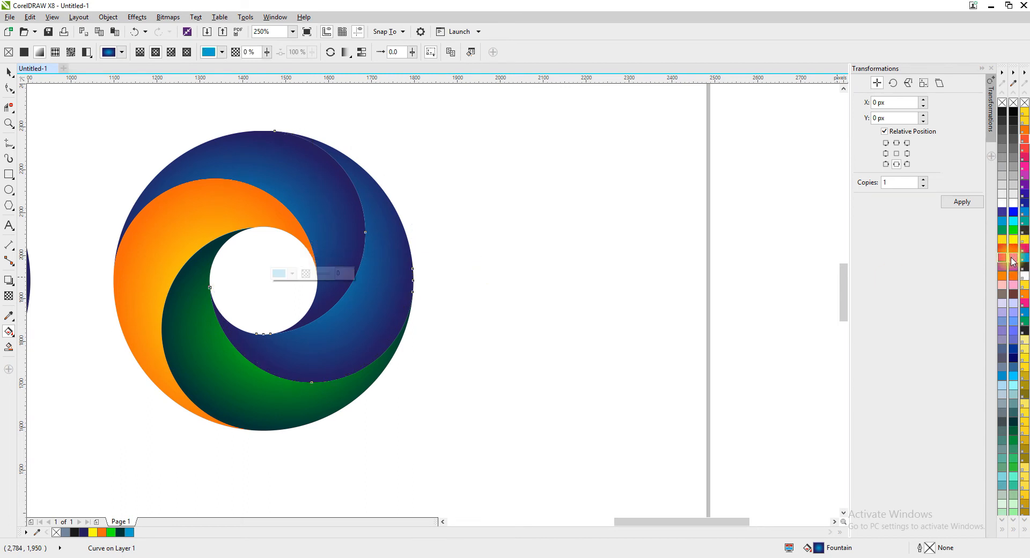
{"action": "left_click", "coordinate": [412, 257]}
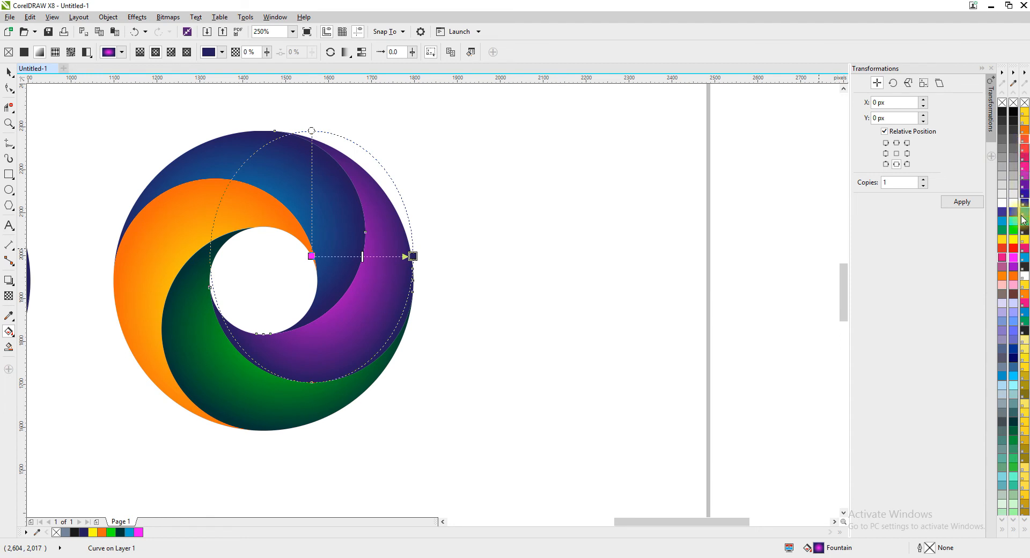
{"action": "left_click", "coordinate": [1013, 249]}
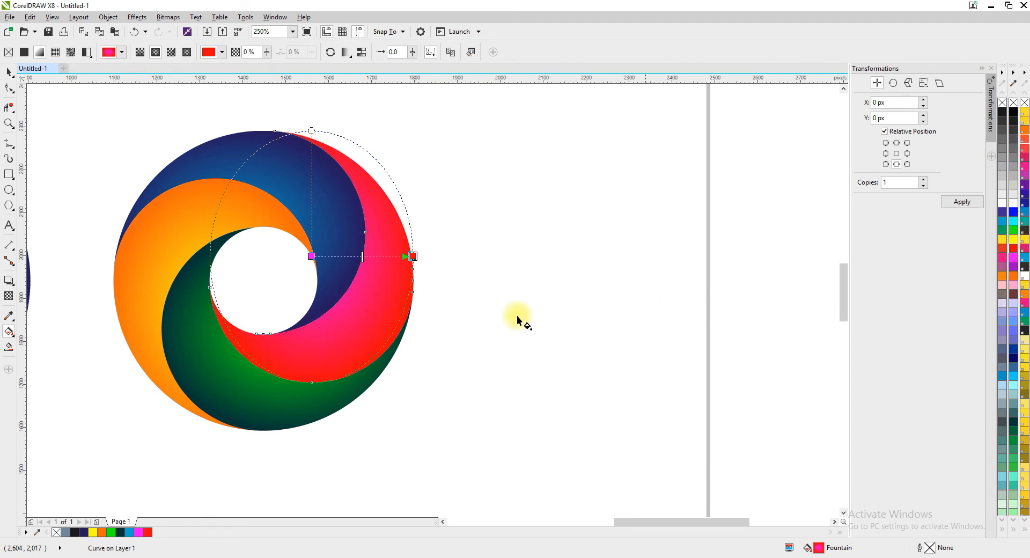
Try red as the centre colour of the right blade's gradient, and set the centre back to magenta.
{"action": "left_click", "coordinate": [311, 255]}
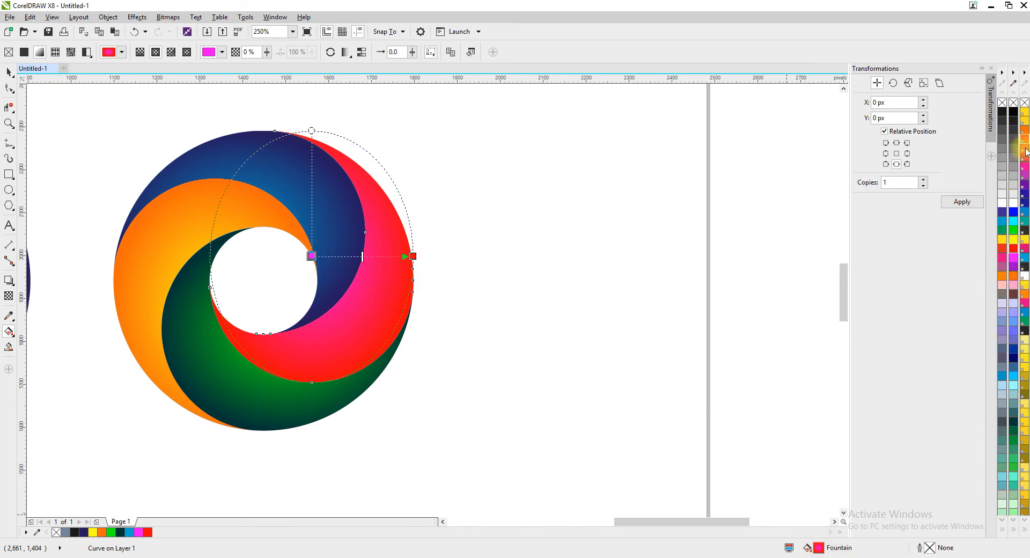
{"action": "left_click", "coordinate": [1014, 248]}
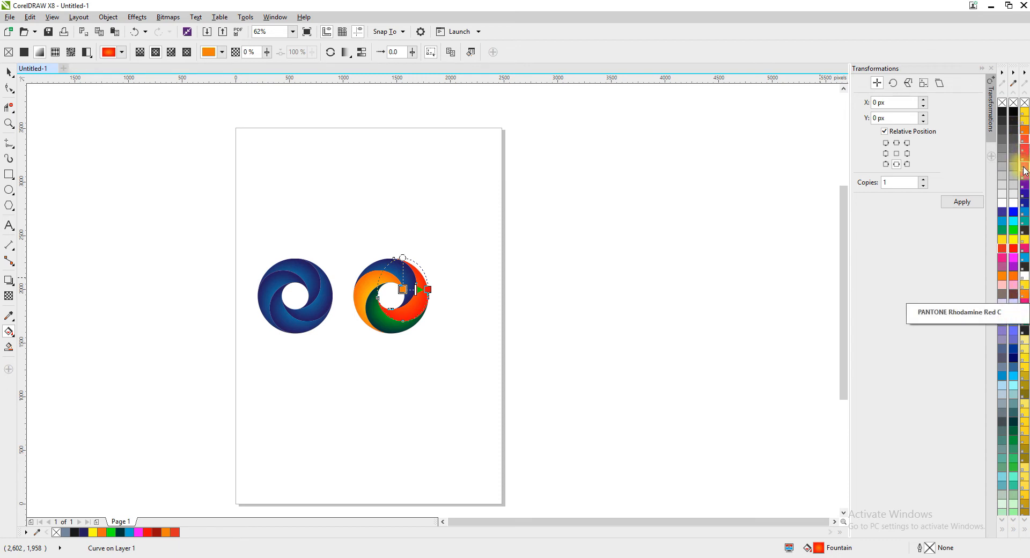
{"action": "left_click", "coordinate": [1015, 260]}
{"action": "scroll", "coordinate": [414, 295], "scroll_direction": "up", "scroll_amount": 5}
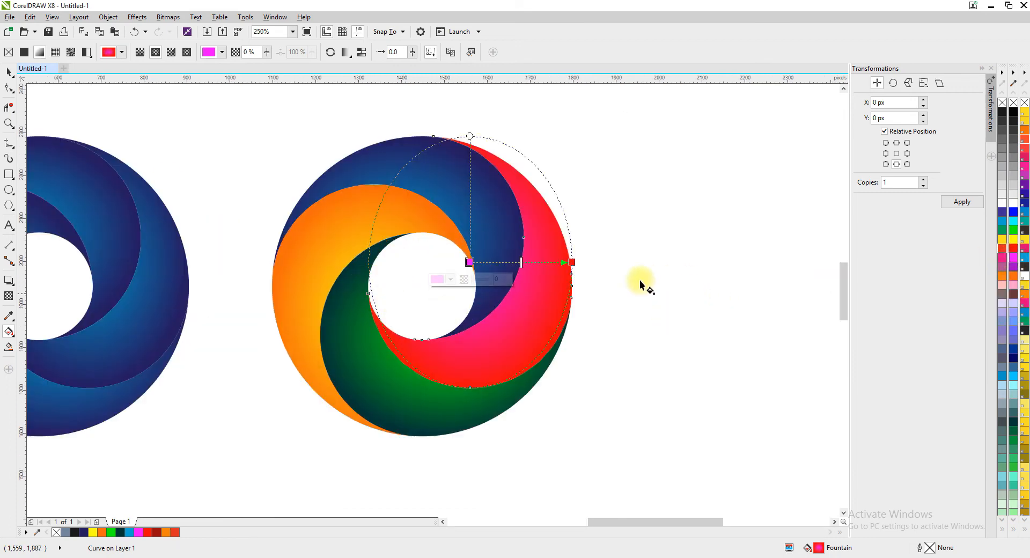
Deselect the recoloured blade with the Pick tool and view both logos on the whole page.
{"action": "left_click", "coordinate": [9, 72]}
{"action": "left_click", "coordinate": [612, 256]}
{"action": "scroll", "coordinate": [482, 270], "scroll_direction": "down", "scroll_amount": 5}
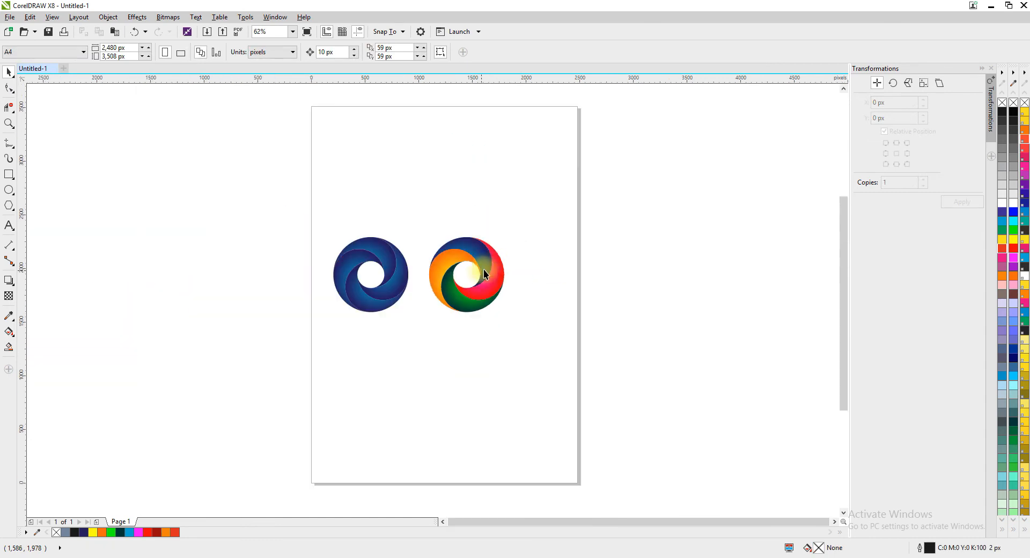
{"action": "scroll", "coordinate": [484, 268], "scroll_direction": "up", "scroll_amount": 5}
{"action": "scroll", "coordinate": [343, 210], "scroll_direction": "down", "scroll_amount": 5}
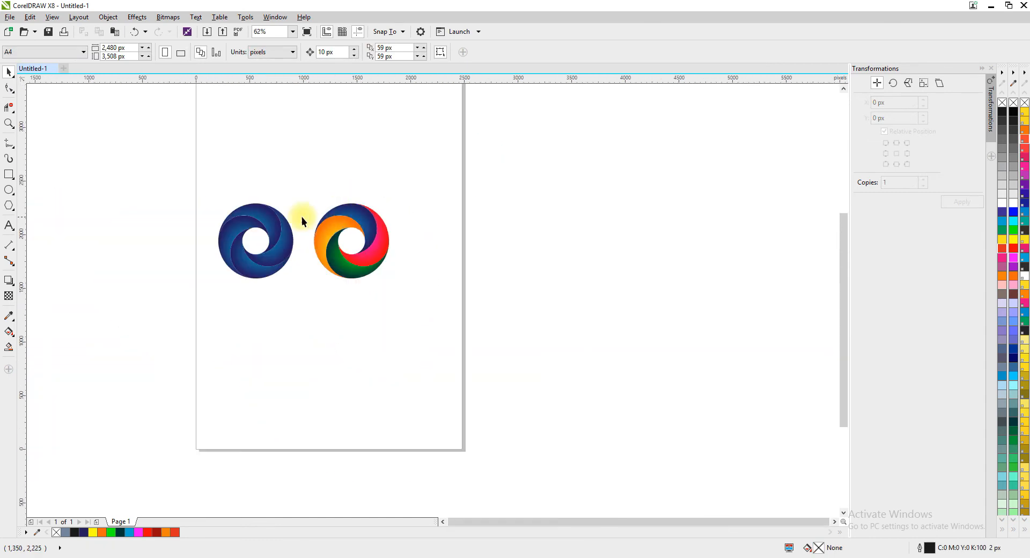
{"action": "left_click_drag", "start_coordinate": [285, 179], "coordinate": [444, 317]}
{"action": "scroll", "coordinate": [391, 239], "scroll_direction": "up", "scroll_amount": 3}
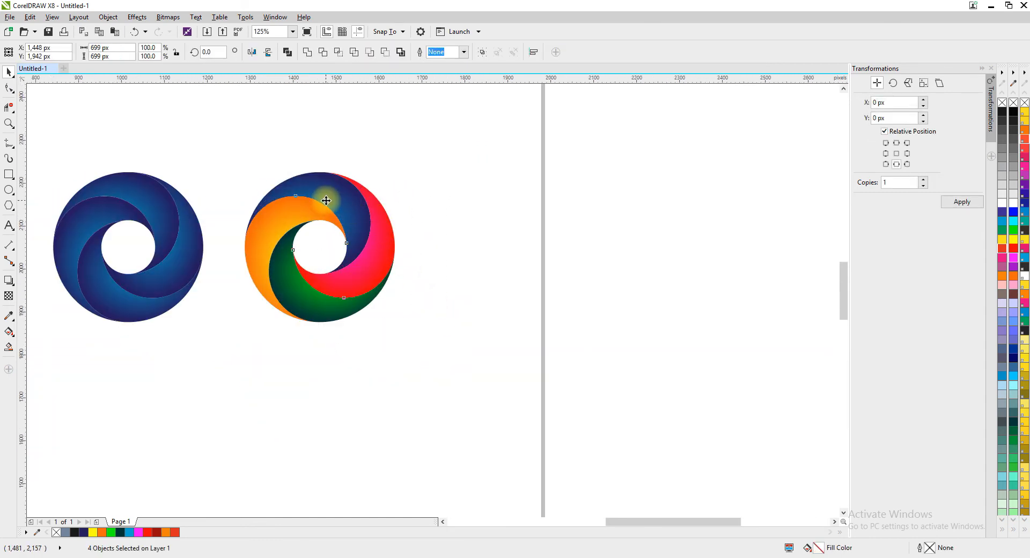
{"action": "scroll", "coordinate": [325, 199], "scroll_direction": "up", "scroll_amount": 2}
{"action": "left_click", "coordinate": [464, 52]}
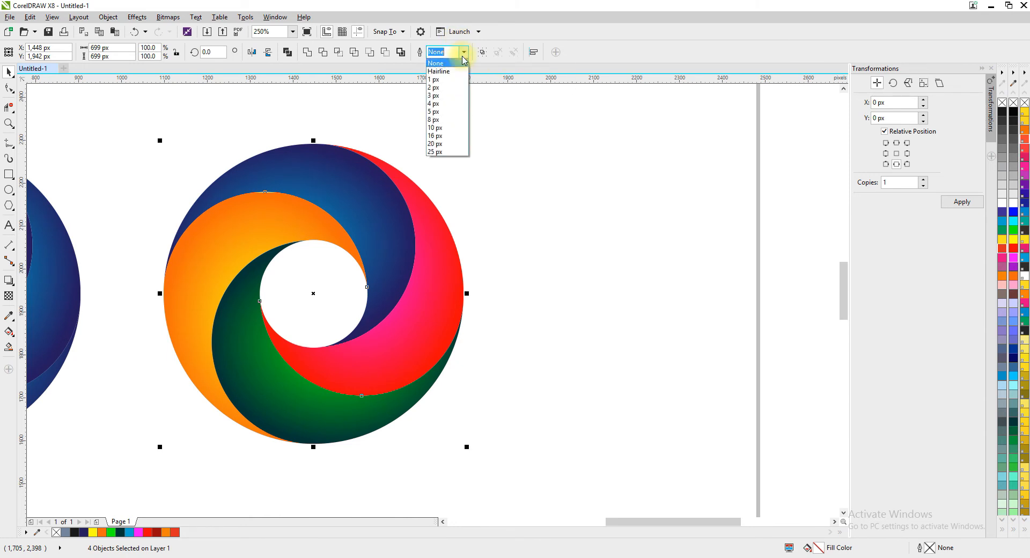
{"action": "left_click", "coordinate": [586, 283]}
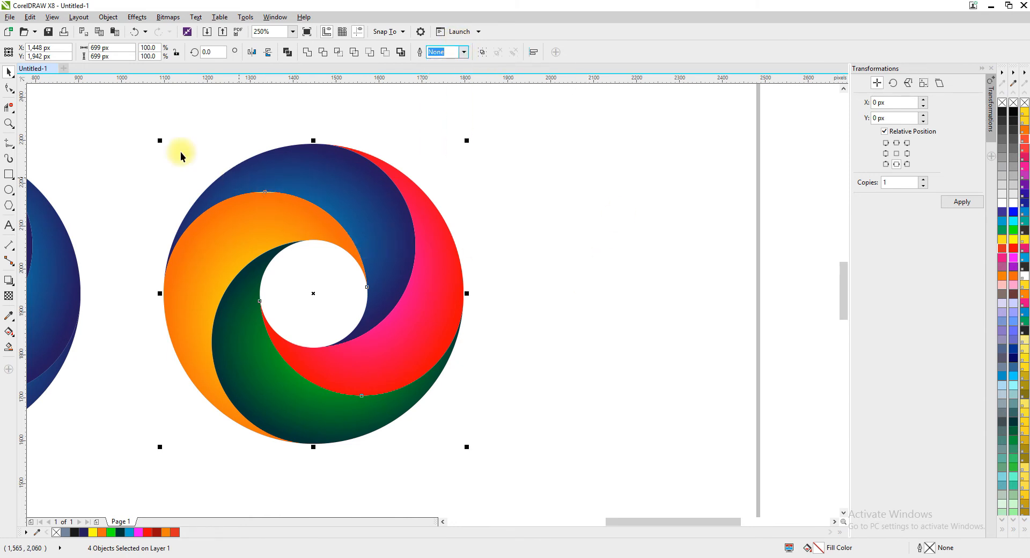
Give the four blades of the multicoloured logo a black 10 px outline with round corners and round caps, scaling with the object.
{"action": "left_click_drag", "start_coordinate": [114, 121], "coordinate": [540, 469]}
{"action": "double_click", "coordinate": [929, 549]}
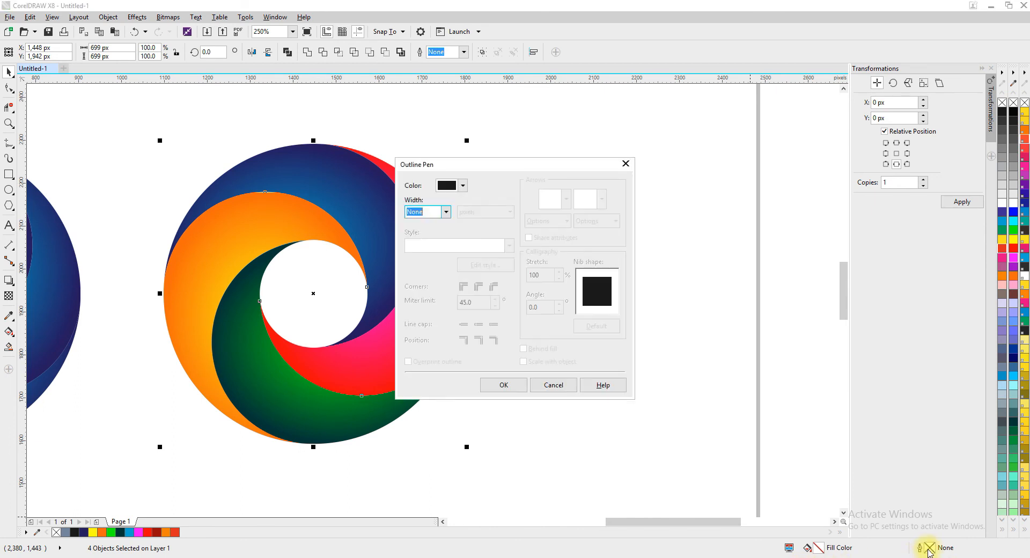
{"action": "left_click", "coordinate": [443, 215]}
{"action": "left_click", "coordinate": [419, 289]}
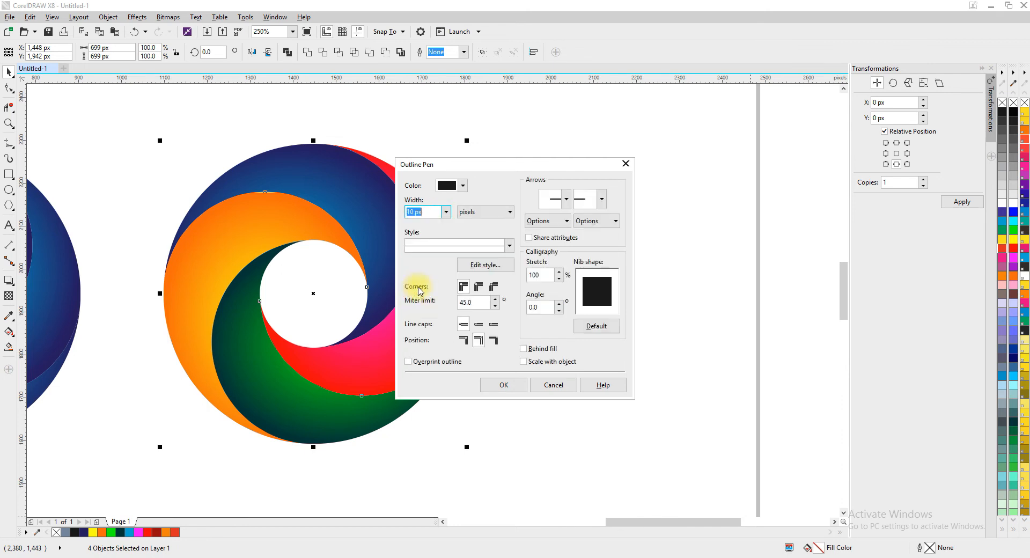
{"action": "left_click", "coordinate": [478, 286]}
{"action": "left_click", "coordinate": [478, 324]}
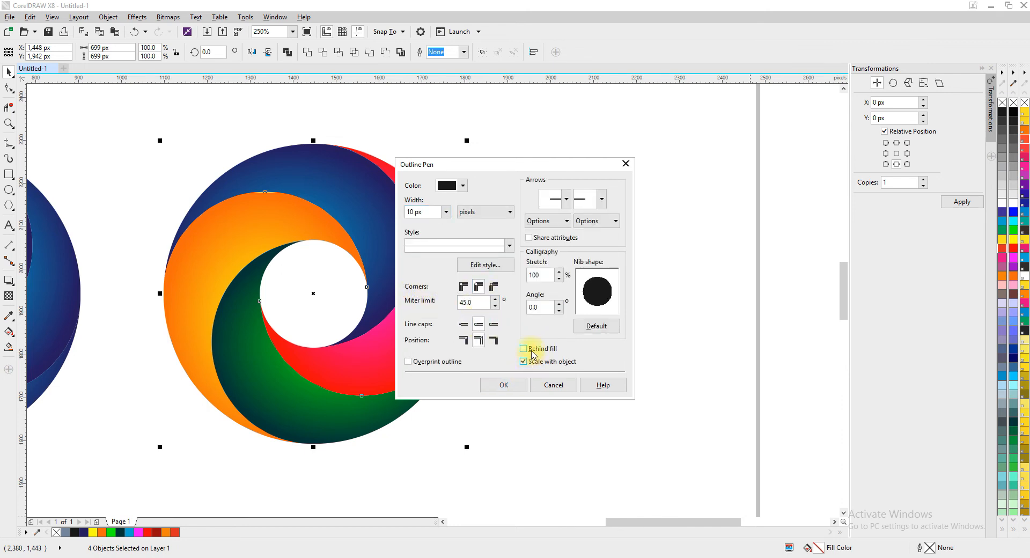
{"action": "left_click", "coordinate": [506, 385]}
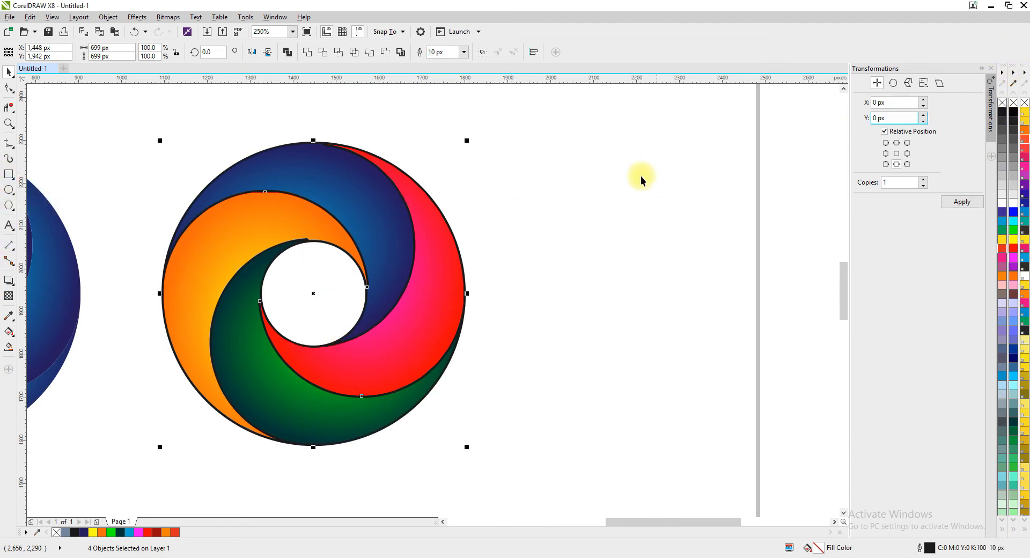
Examine the outlines of the multicoloured logo up close, especially at the blade tips around the central hole.
{"action": "left_click", "coordinate": [371, 213]}
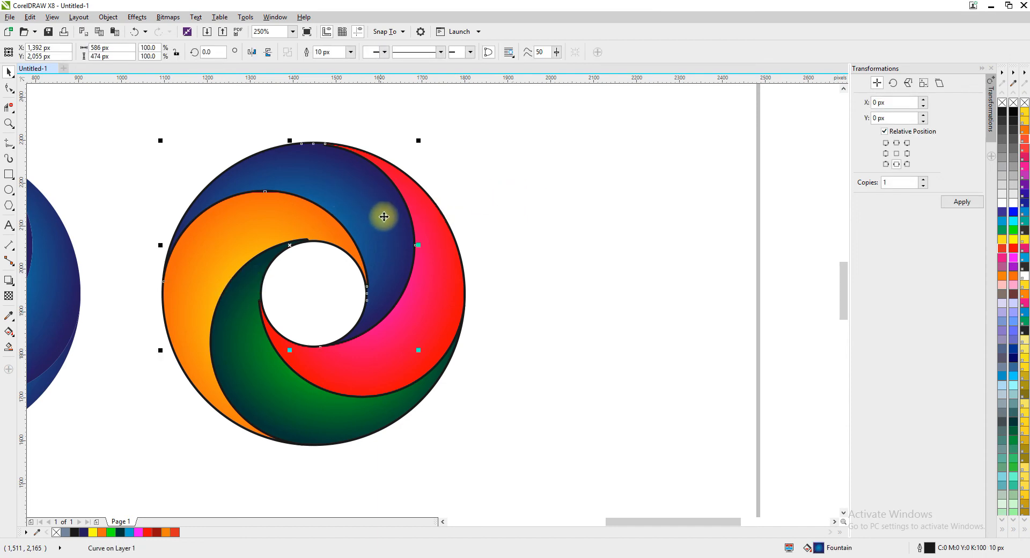
{"action": "scroll", "coordinate": [327, 148], "scroll_direction": "up", "scroll_amount": 2}
{"action": "scroll", "coordinate": [315, 155], "scroll_direction": "down", "scroll_amount": 2}
{"action": "scroll", "coordinate": [286, 246], "scroll_direction": "up", "scroll_amount": 1}
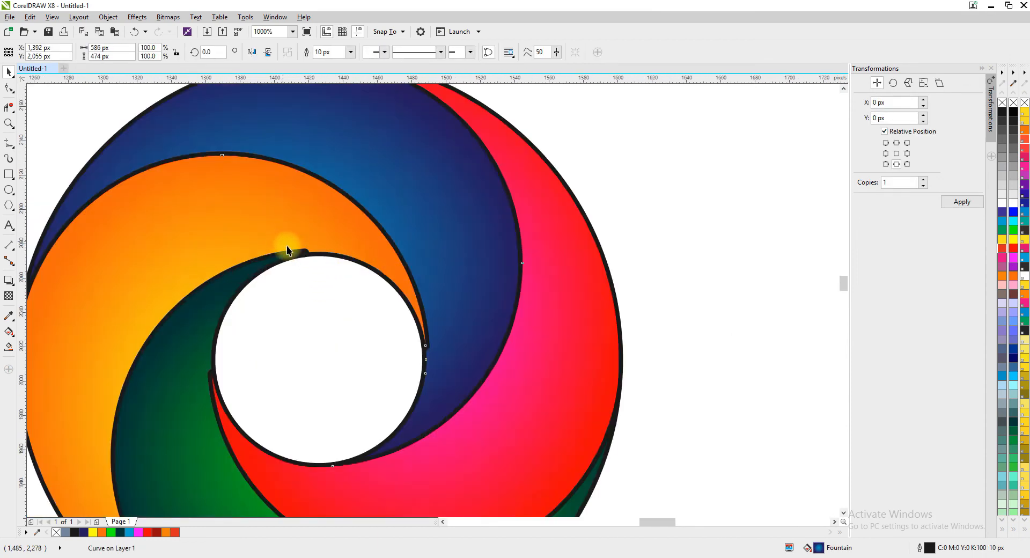
{"action": "scroll", "coordinate": [340, 255], "scroll_direction": "up", "scroll_amount": 1}
{"action": "scroll", "coordinate": [331, 262], "scroll_direction": "up", "scroll_amount": 1}
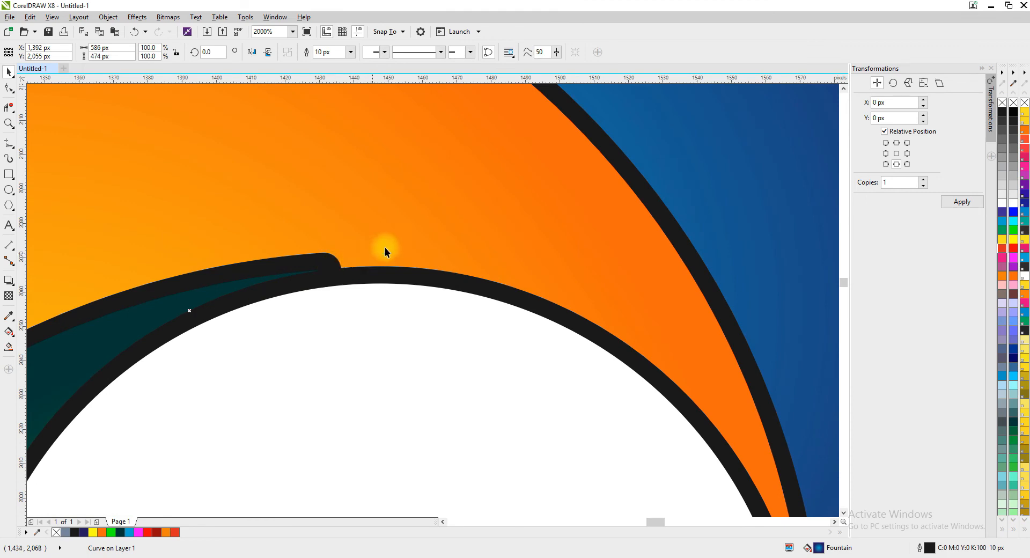
{"action": "scroll", "coordinate": [385, 250], "scroll_direction": "down", "scroll_amount": 4}
{"action": "left_click", "coordinate": [384, 153]}
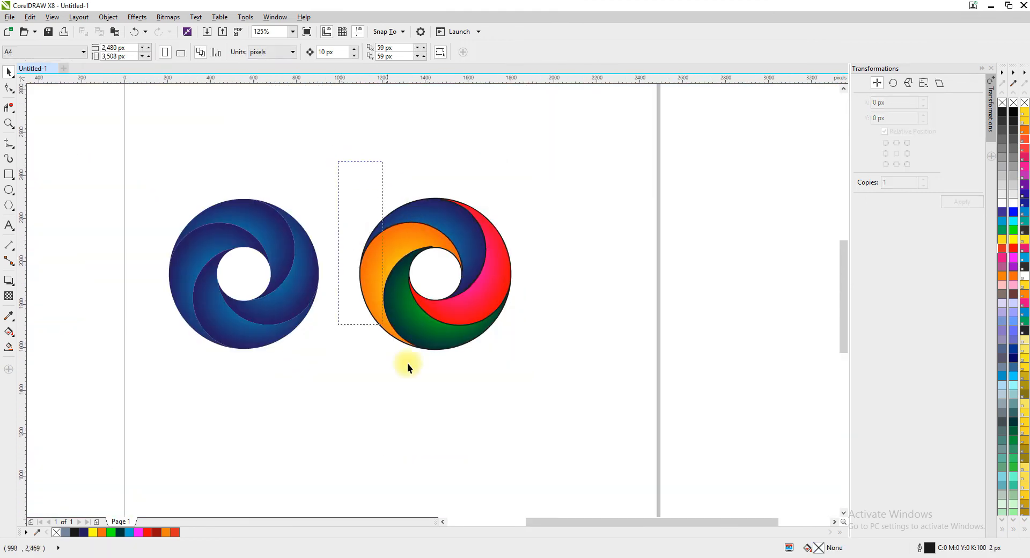
{"action": "left_click_drag", "start_coordinate": [407, 363], "coordinate": [544, 384]}
{"action": "scroll", "coordinate": [523, 263], "scroll_direction": "up", "scroll_amount": 1}
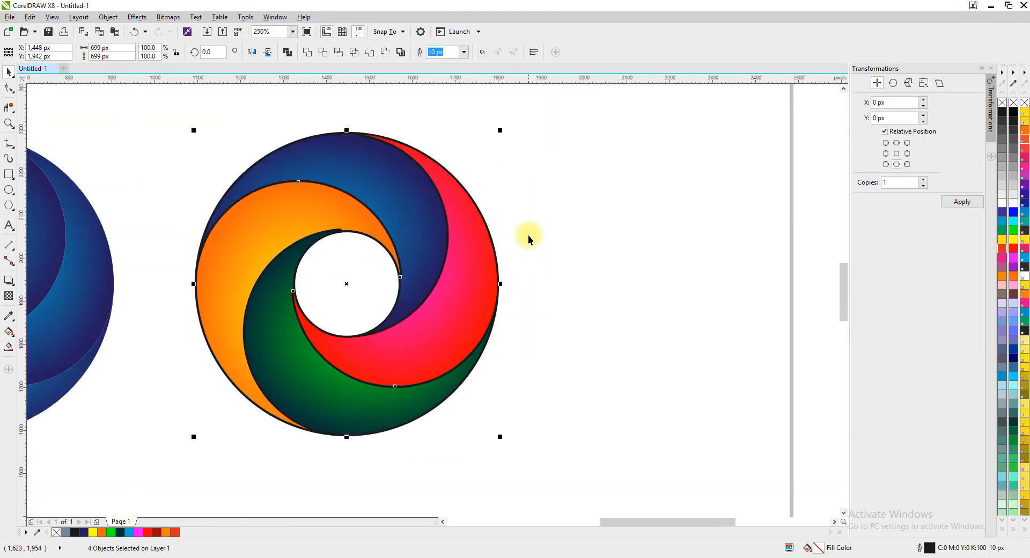
{"action": "left_click", "coordinate": [572, 181]}
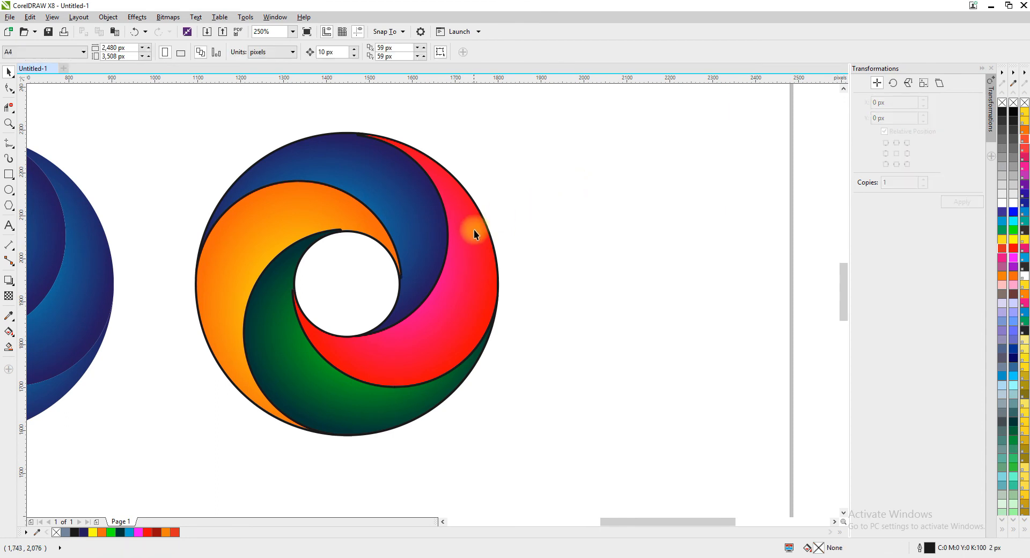
Try moving the outlined red blade away from the multicoloured logo, and undo the move.
{"action": "left_click", "coordinate": [478, 231]}
{"action": "left_click_drag", "start_coordinate": [470, 249], "coordinate": [530, 248]}
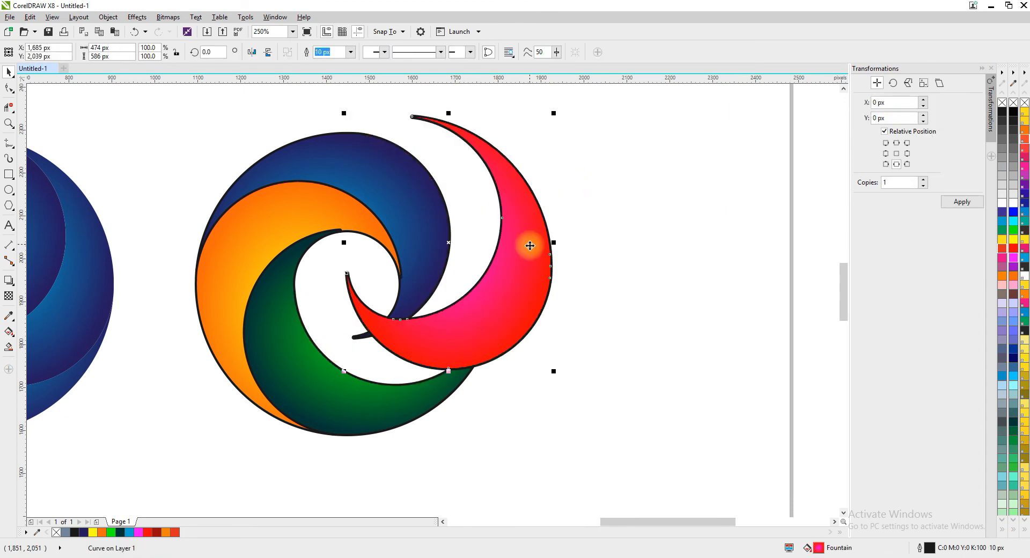
{"action": "key", "text": "ctrl+z"}
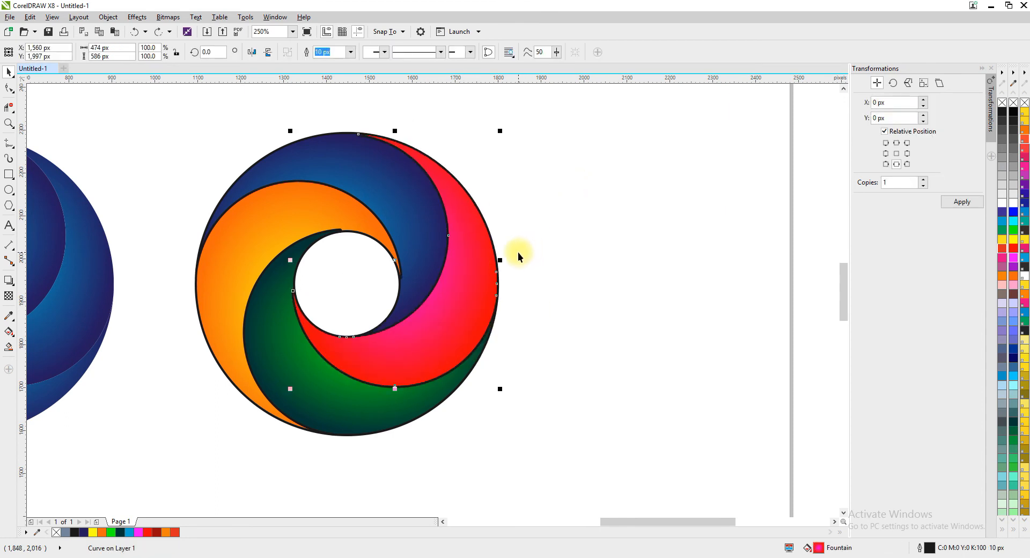
{"action": "left_click", "coordinate": [516, 254]}
{"action": "scroll", "coordinate": [517, 255], "scroll_direction": "down", "scroll_amount": 1}
{"action": "scroll", "coordinate": [375, 172], "scroll_direction": "up", "scroll_amount": 1}
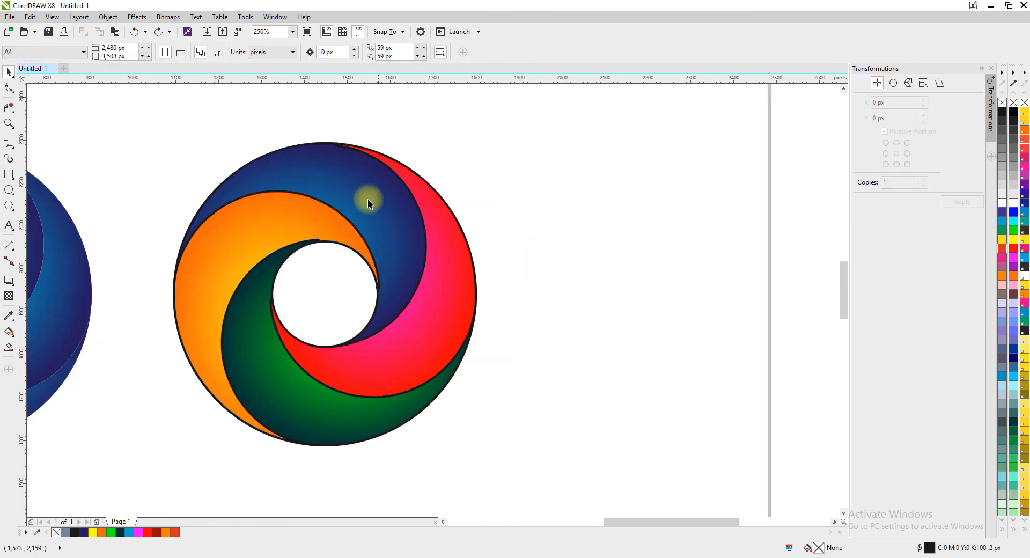
Convert the outlines of the multicoloured logo's four blades into separate objects.
{"action": "scroll", "coordinate": [184, 139], "scroll_direction": "down", "scroll_amount": 1}
{"action": "left_click_drag", "start_coordinate": [155, 118], "coordinate": [441, 358]}
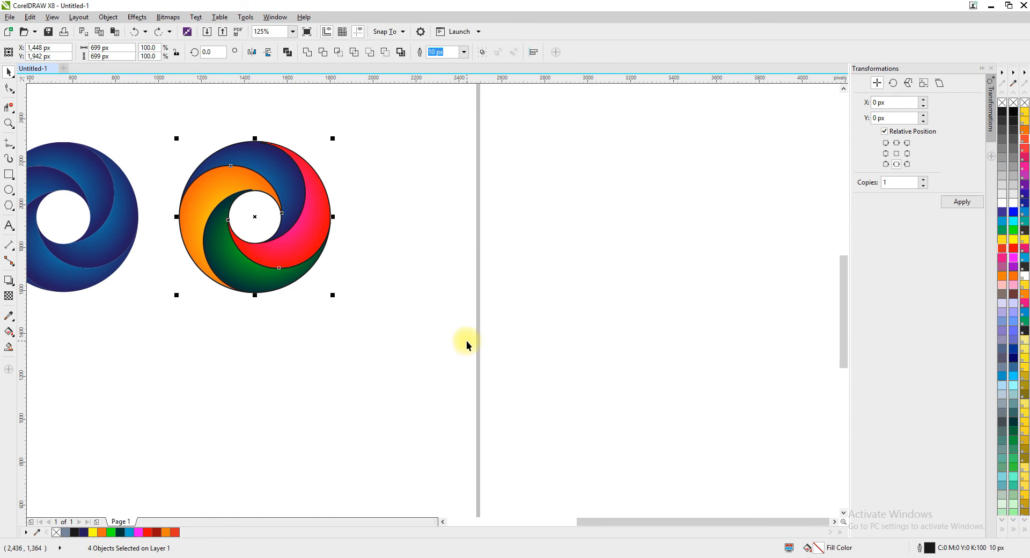
{"action": "key", "text": "ctrl+shift+q"}
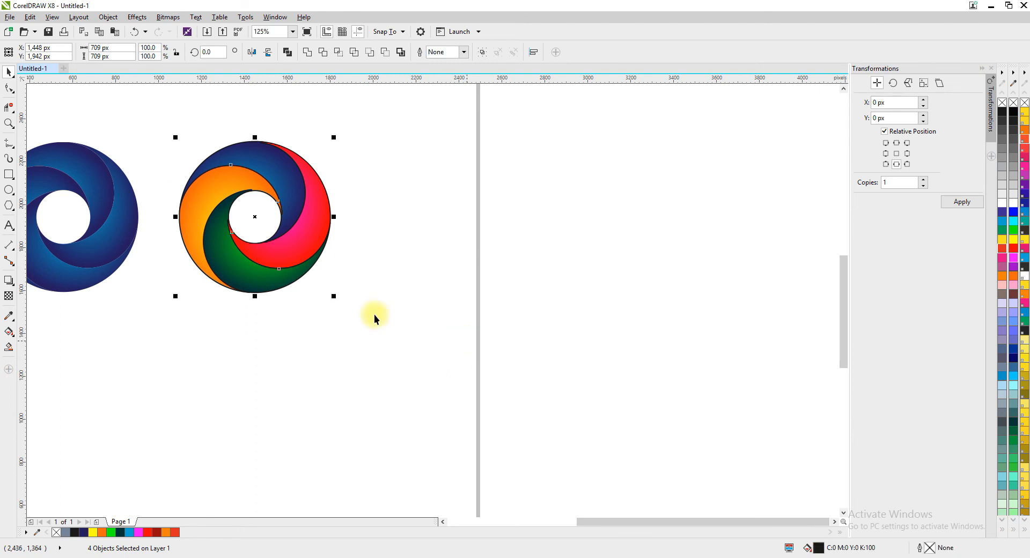
Move the red blade's fill off its converted outline to check that they are separate, and undo the move.
{"action": "left_click", "coordinate": [322, 210]}
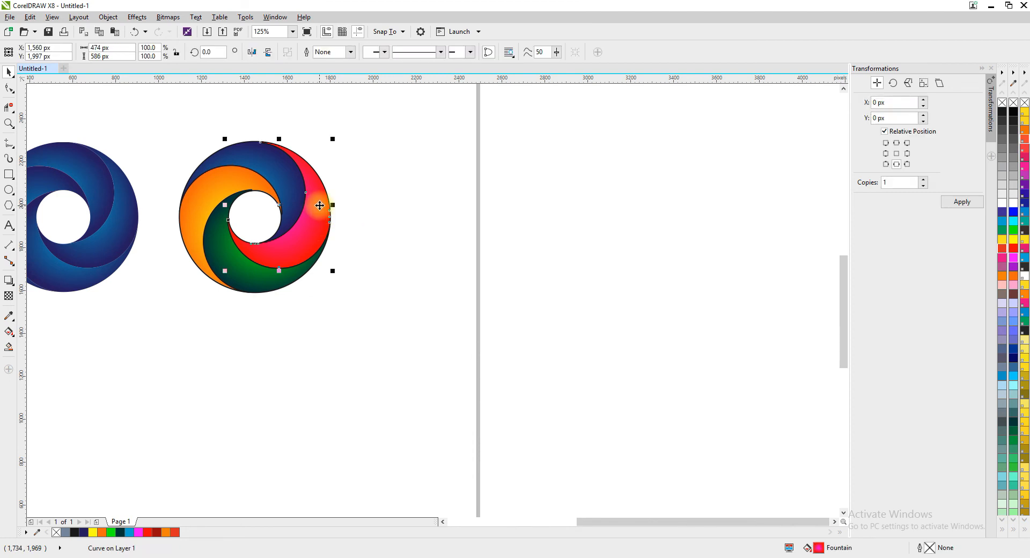
{"action": "left_click_drag", "start_coordinate": [320, 205], "coordinate": [324, 253]}
{"action": "scroll", "coordinate": [317, 263], "scroll_direction": "up", "scroll_amount": 2}
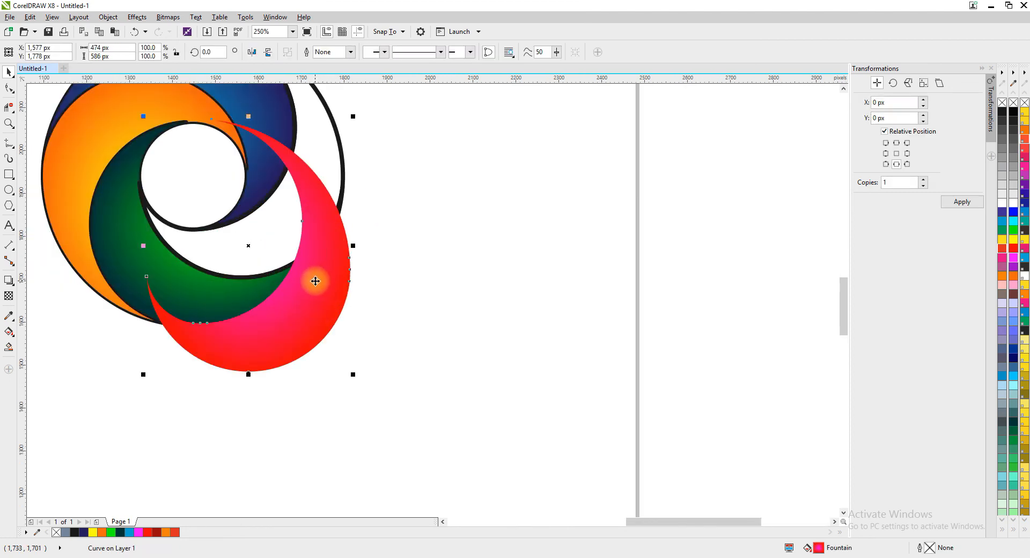
{"action": "key", "text": "ctrl+z"}
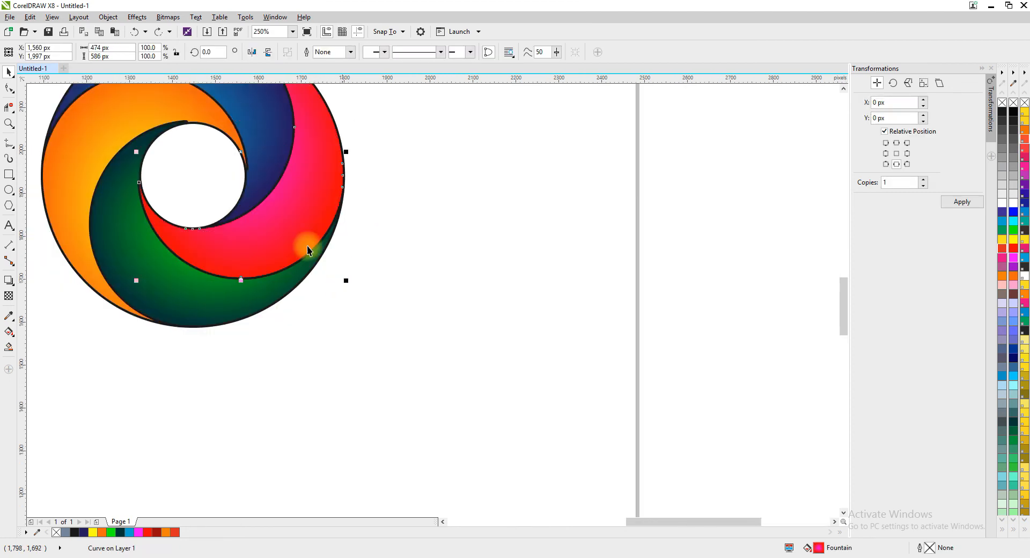
{"action": "scroll", "coordinate": [223, 276], "scroll_direction": "down", "scroll_amount": 2}
{"action": "scroll", "coordinate": [238, 170], "scroll_direction": "up", "scroll_amount": 2}
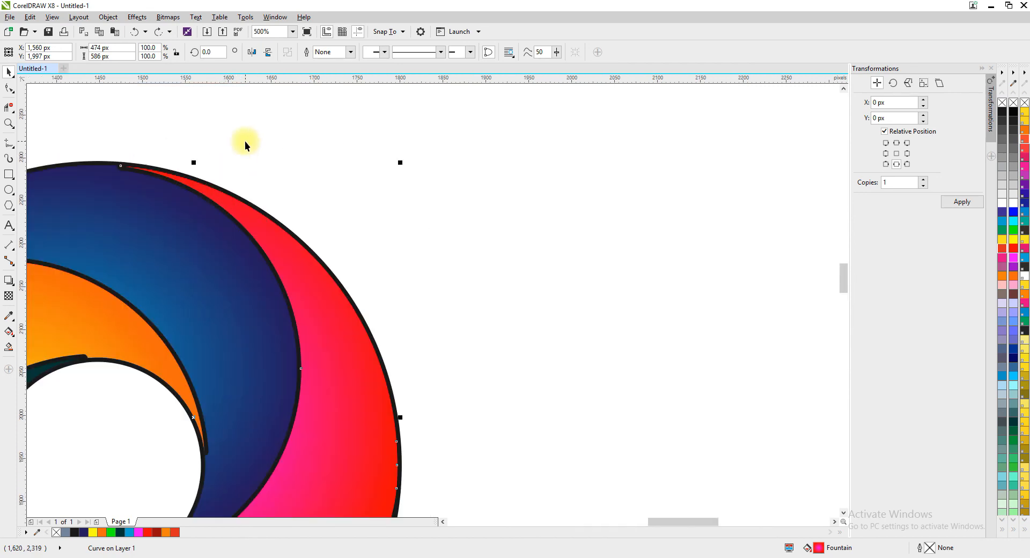
Cut the converted outline out of the red blade with Front Minus Back.
{"action": "left_click", "coordinate": [257, 235]}
{"action": "scroll", "coordinate": [166, 167], "scroll_direction": "up", "scroll_amount": 2}
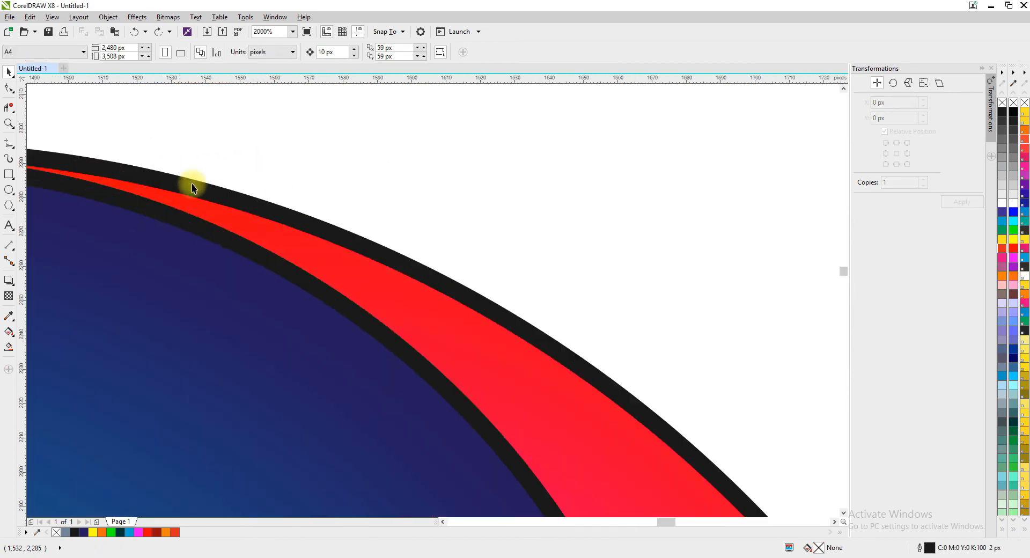
{"action": "scroll", "coordinate": [288, 238], "scroll_direction": "down", "scroll_amount": 4}
{"action": "left_click", "coordinate": [359, 324]}
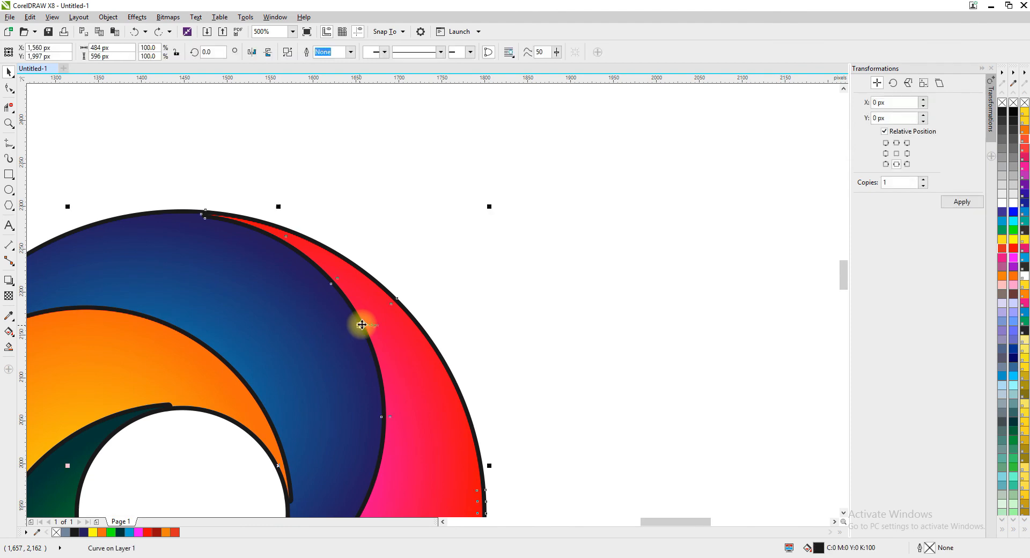
{"action": "scroll", "coordinate": [360, 325], "scroll_direction": "down", "scroll_amount": 2}
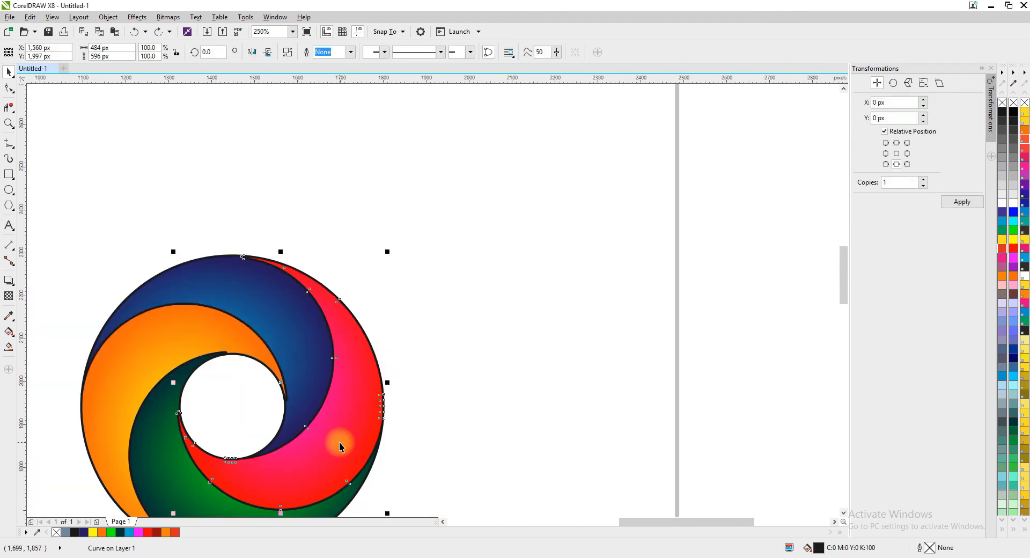
{"action": "scroll", "coordinate": [343, 442], "scroll_direction": "up", "scroll_amount": 2}
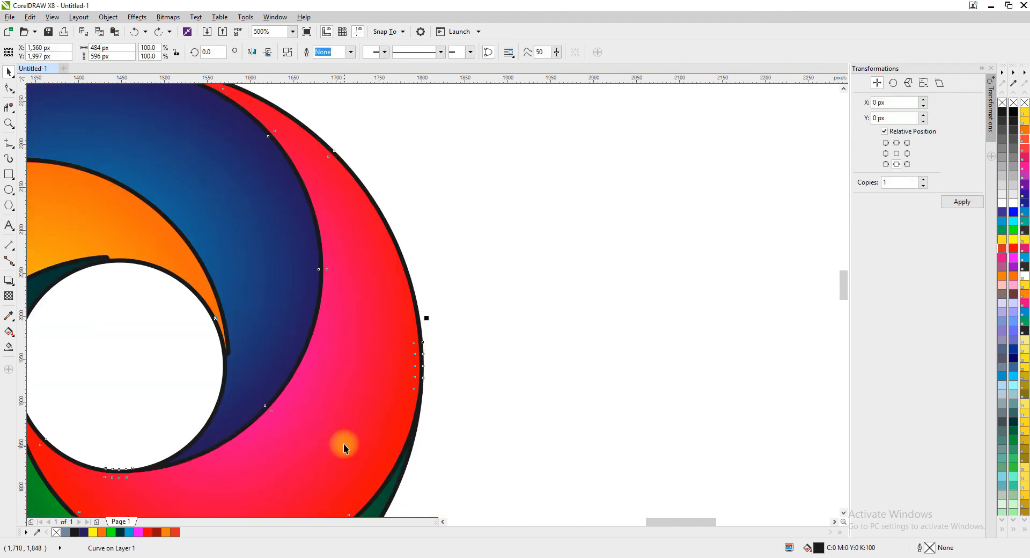
{"action": "left_click", "coordinate": [367, 422], "text": "shift"}
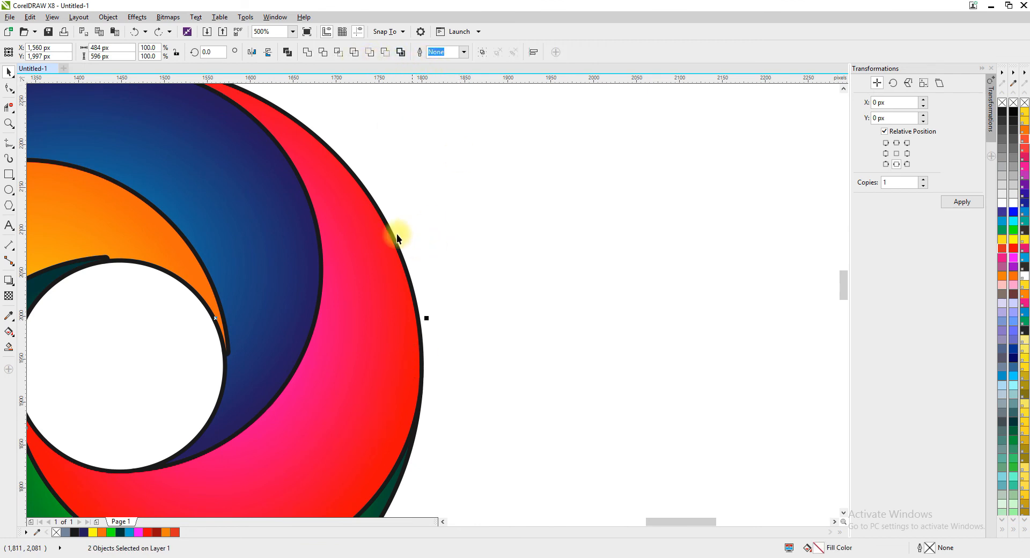
{"action": "left_click", "coordinate": [369, 54]}
{"action": "scroll", "coordinate": [346, 269], "scroll_direction": "down", "scroll_amount": 2}
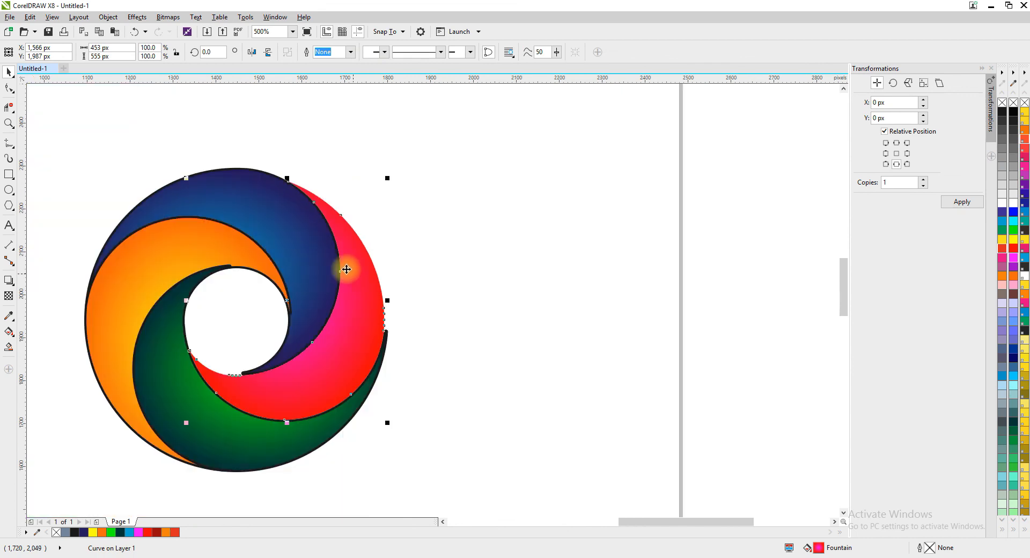
Cut the converted outline out of the blue blade with Front Minus Back.
{"action": "left_click", "coordinate": [170, 200]}
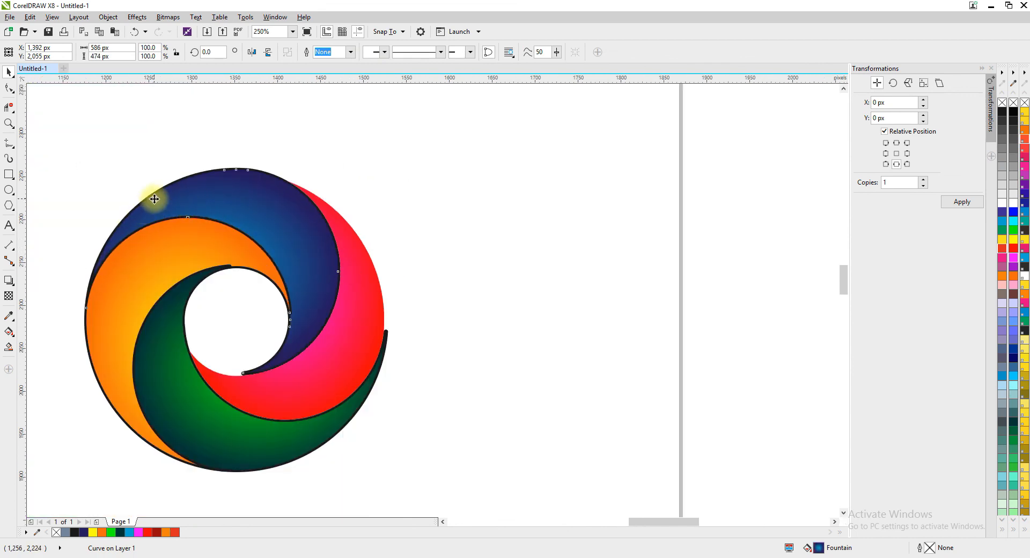
{"action": "scroll", "coordinate": [154, 199], "scroll_direction": "up", "scroll_amount": 3}
{"action": "key", "text": "Escape"}
{"action": "left_click", "coordinate": [171, 170]}
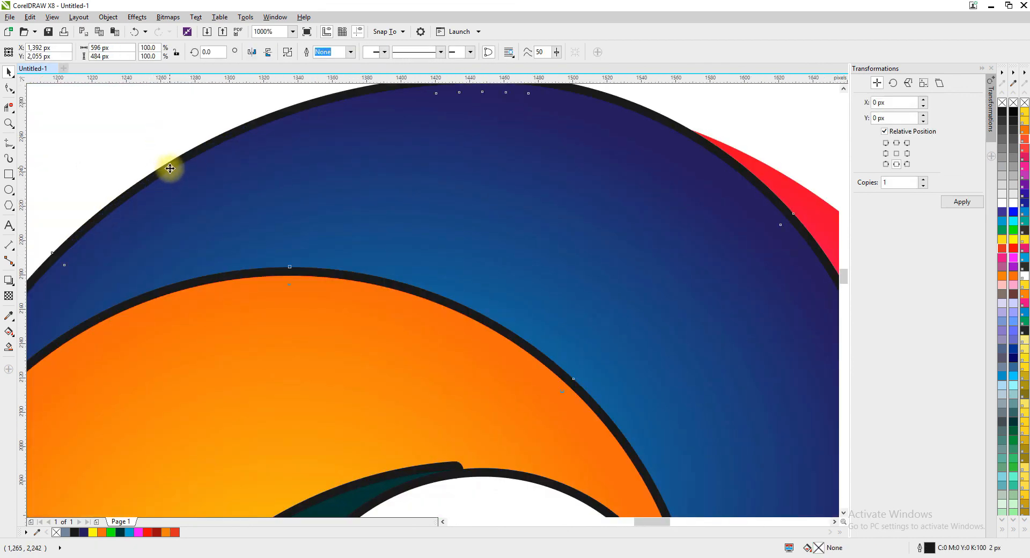
{"action": "left_click", "coordinate": [299, 197], "text": "shift"}
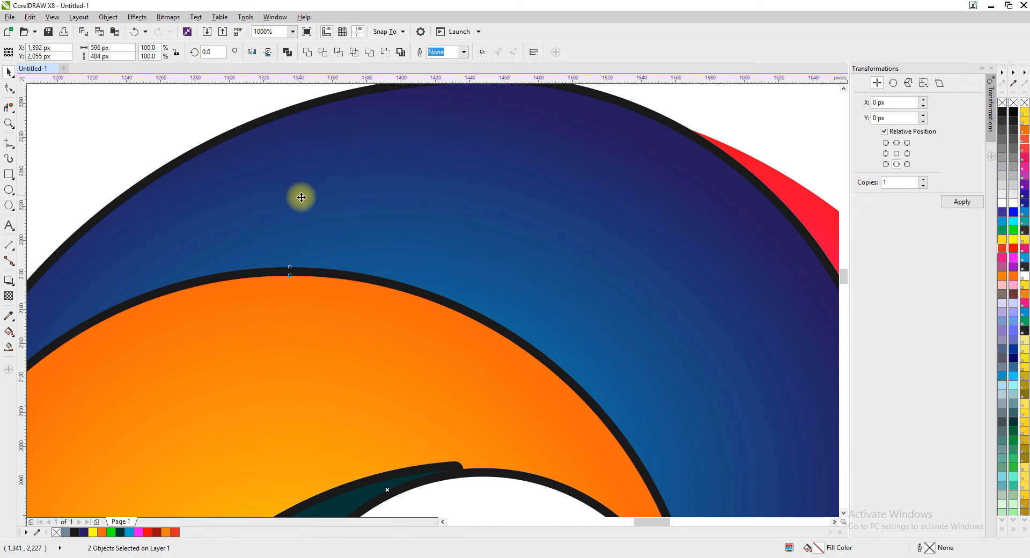
{"action": "left_click", "coordinate": [369, 54]}
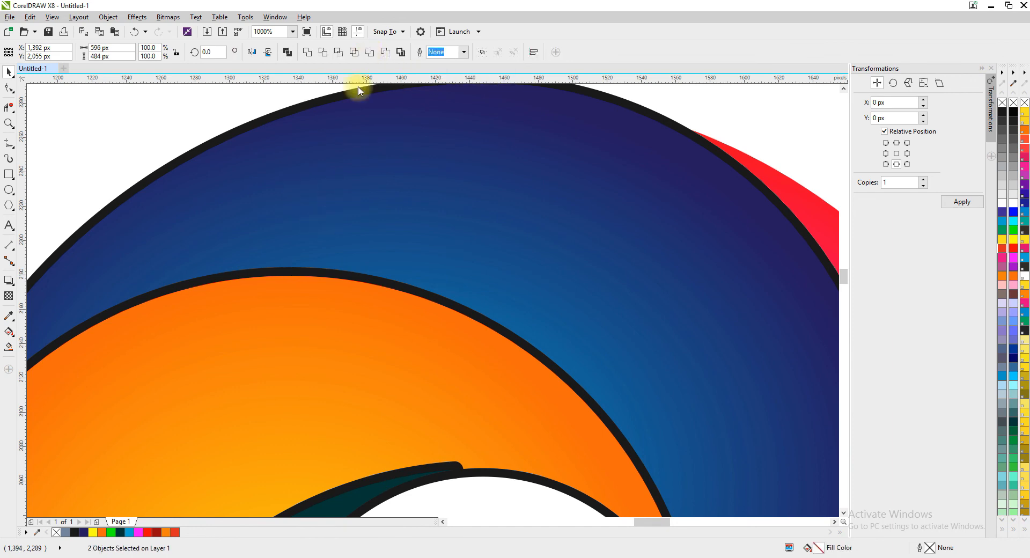
{"action": "scroll", "coordinate": [295, 223], "scroll_direction": "down", "scroll_amount": 5}
Cut the converted outline out of the orange blade with Front Minus Back.
{"action": "scroll", "coordinate": [211, 404], "scroll_direction": "up", "scroll_amount": 2}
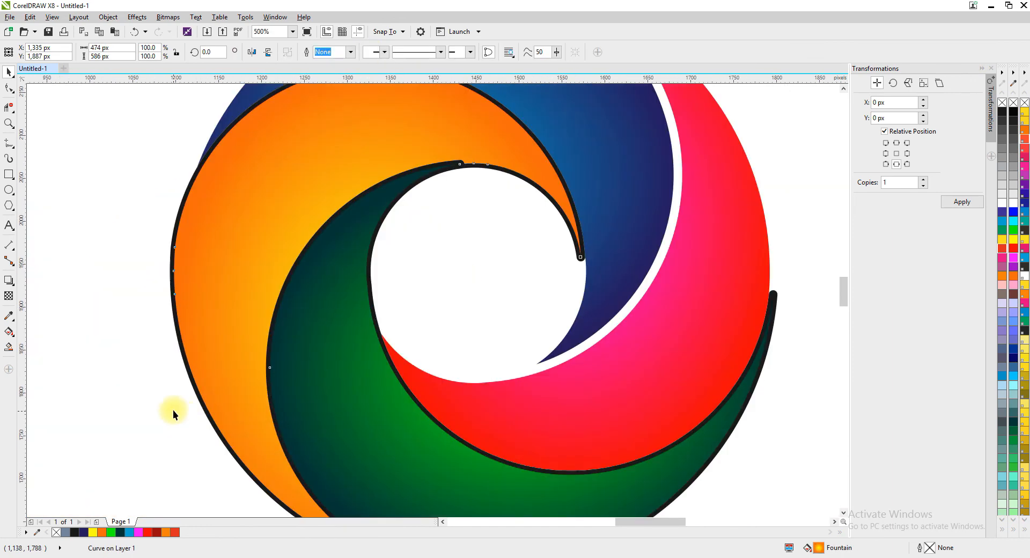
{"action": "left_click", "coordinate": [198, 398]}
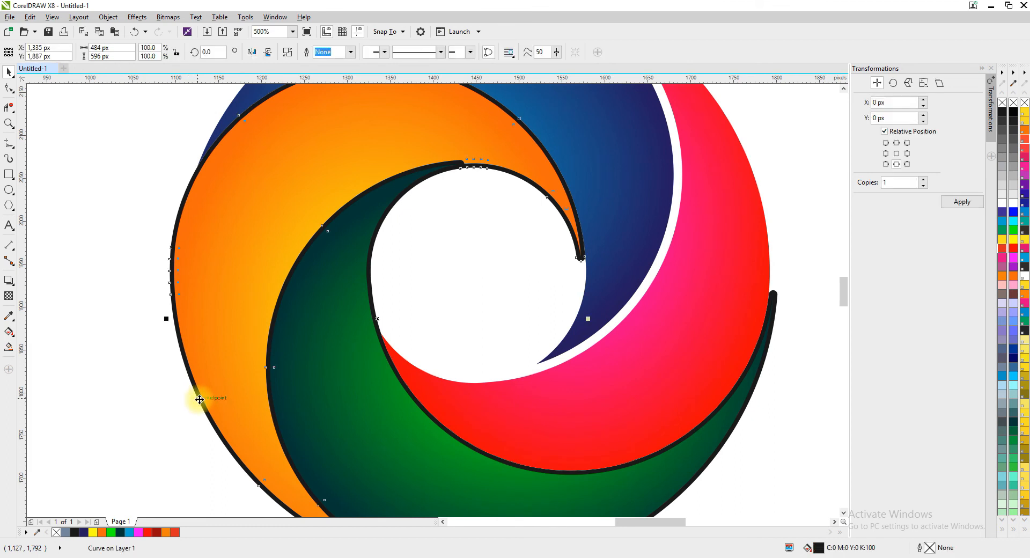
{"action": "left_click", "coordinate": [239, 288], "text": "shift"}
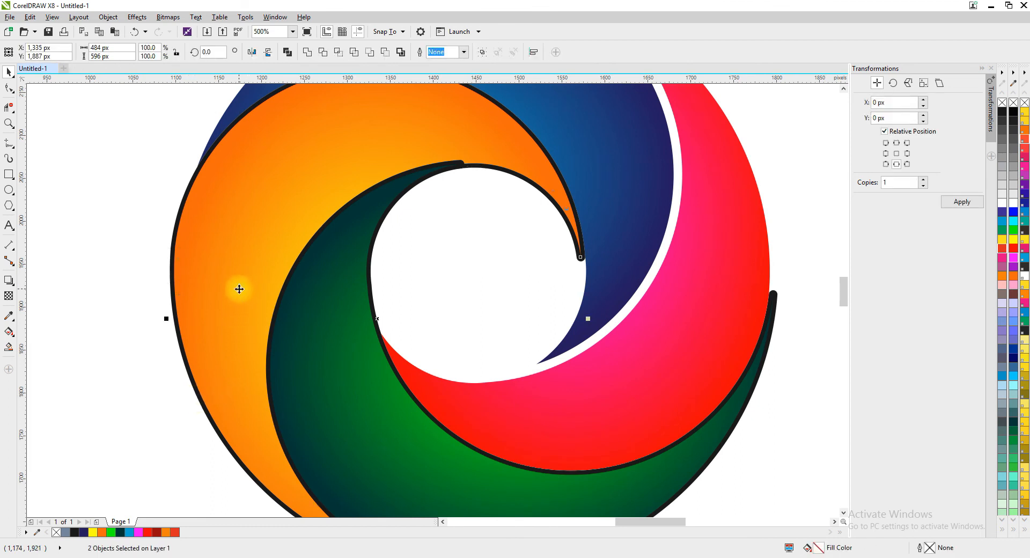
{"action": "left_click", "coordinate": [374, 57]}
Cut the converted outline out of the green blade with Front Minus Back.
{"action": "scroll", "coordinate": [137, 224], "scroll_direction": "down", "scroll_amount": 3}
{"action": "left_click", "coordinate": [278, 372]}
{"action": "scroll", "coordinate": [307, 420], "scroll_direction": "up", "scroll_amount": 3}
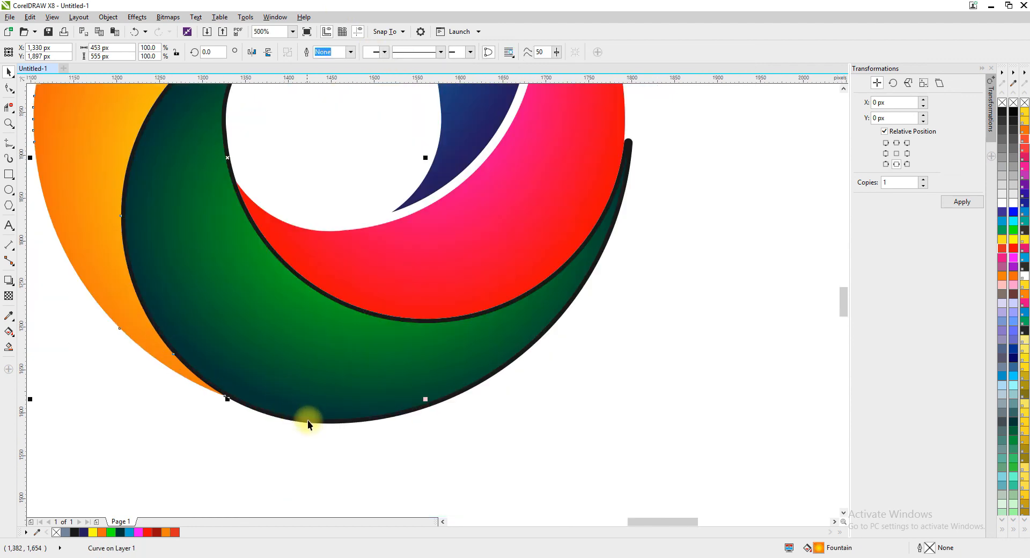
{"action": "left_click", "coordinate": [307, 421]}
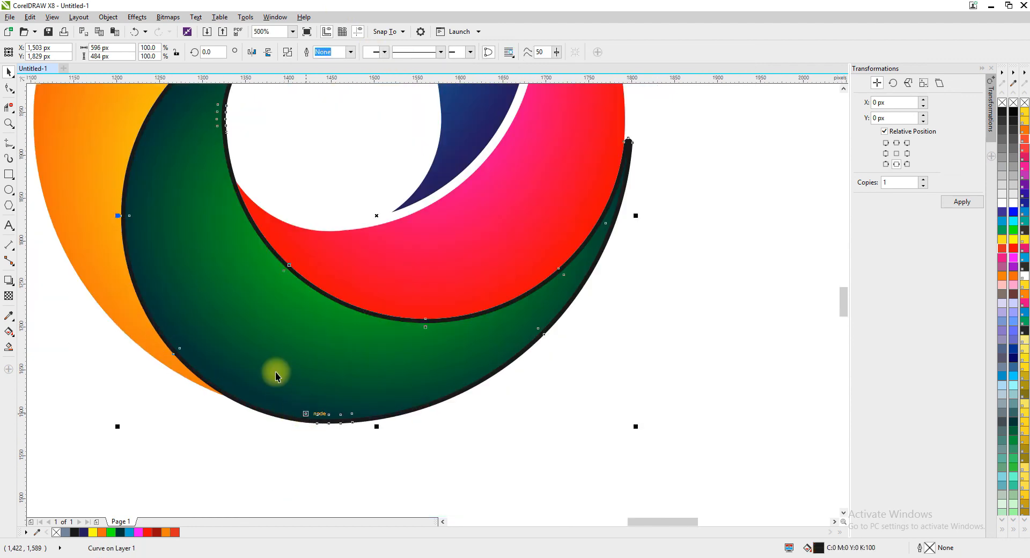
{"action": "left_click", "coordinate": [257, 330], "text": "shift"}
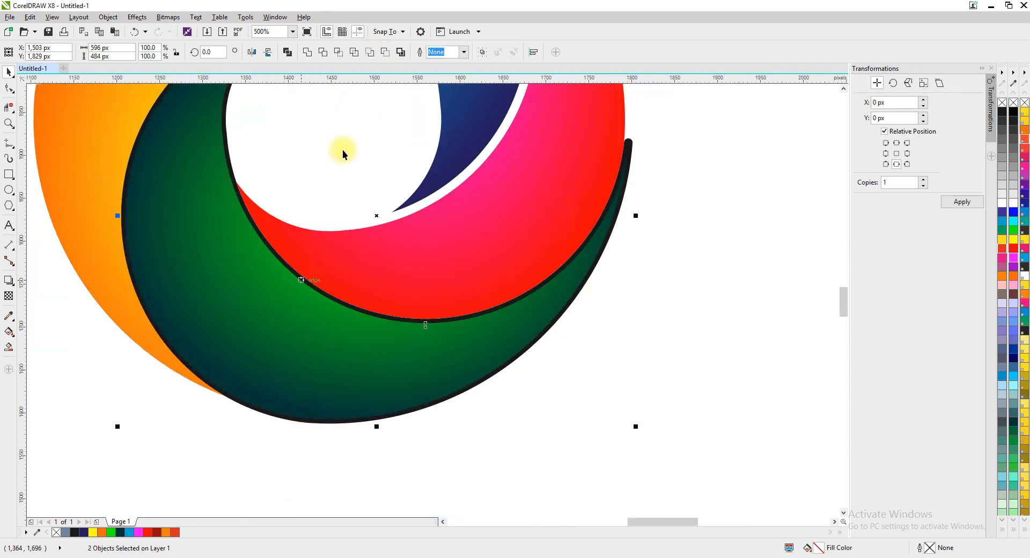
{"action": "left_click", "coordinate": [369, 53]}
Examine the gaps between the multicoloured logo's blades and compare it with the blue logo, fitting both logos in the view.
{"action": "scroll", "coordinate": [267, 306], "scroll_direction": "down", "scroll_amount": 4}
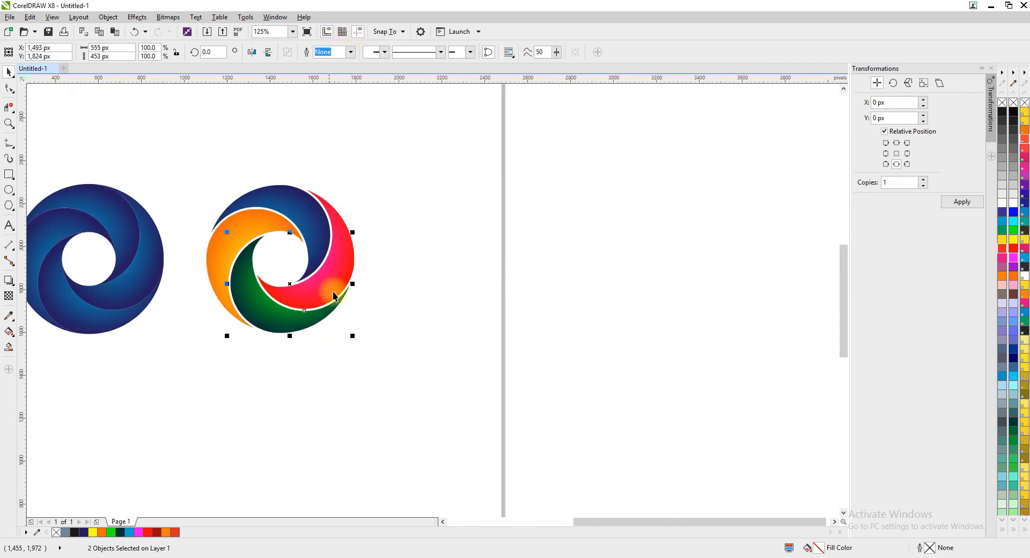
{"action": "scroll", "coordinate": [343, 288], "scroll_direction": "up", "scroll_amount": 4}
{"action": "scroll", "coordinate": [327, 257], "scroll_direction": "down", "scroll_amount": 4}
{"action": "key", "text": "Escape"}
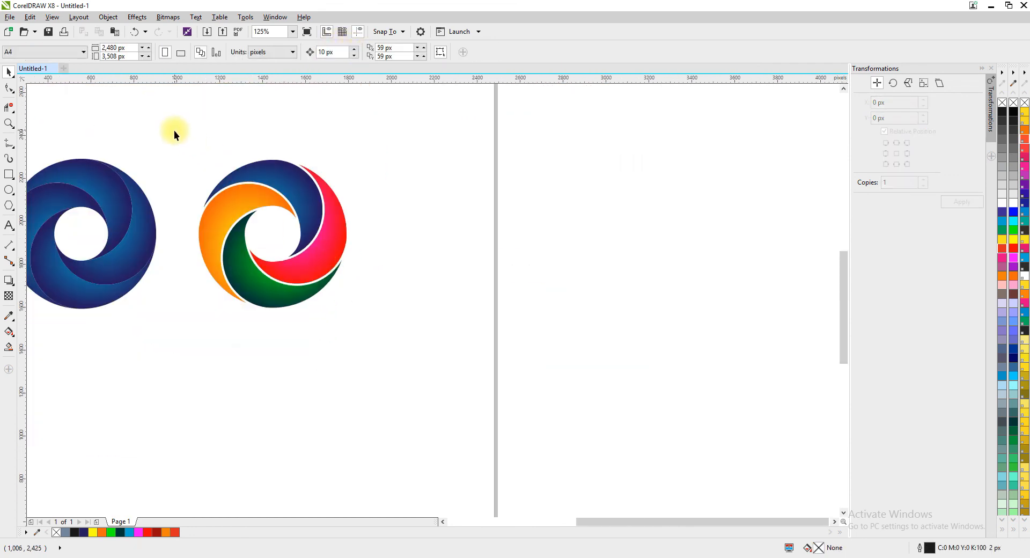
{"action": "left_click_drag", "start_coordinate": [178, 131], "coordinate": [409, 398]}
{"action": "scroll", "coordinate": [143, 168], "scroll_direction": "down", "scroll_amount": 2}
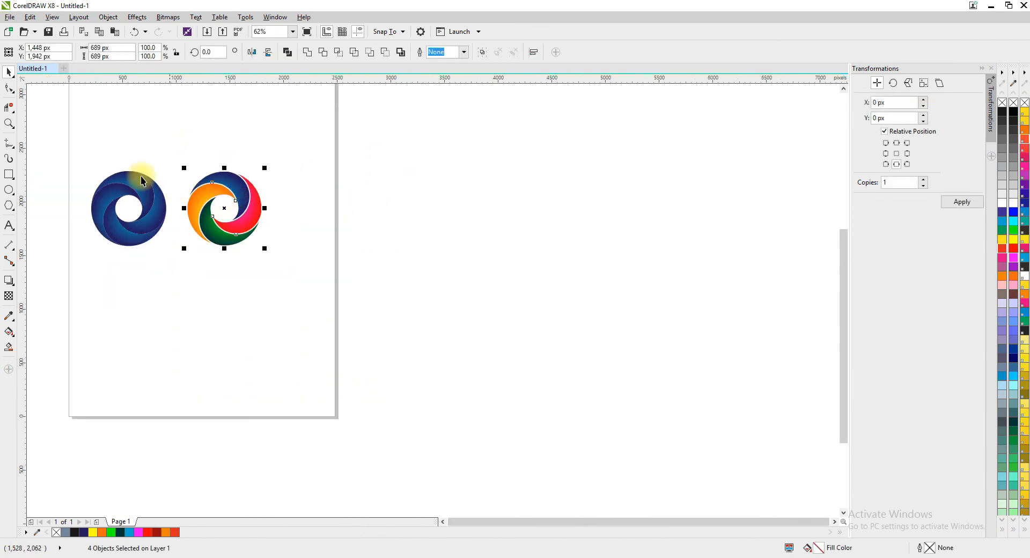
{"action": "scroll", "coordinate": [104, 161], "scroll_direction": "up", "scroll_amount": 4}
{"action": "scroll", "coordinate": [338, 257], "scroll_direction": "down", "scroll_amount": 3}
{"action": "scroll", "coordinate": [336, 274], "scroll_direction": "up", "scroll_amount": 3}
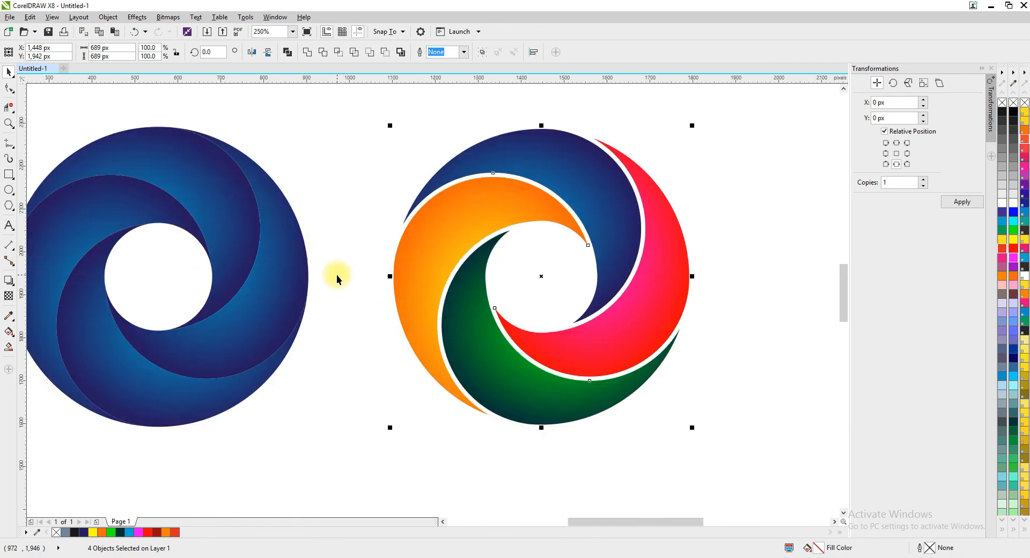
{"action": "left_click", "coordinate": [292, 32]}
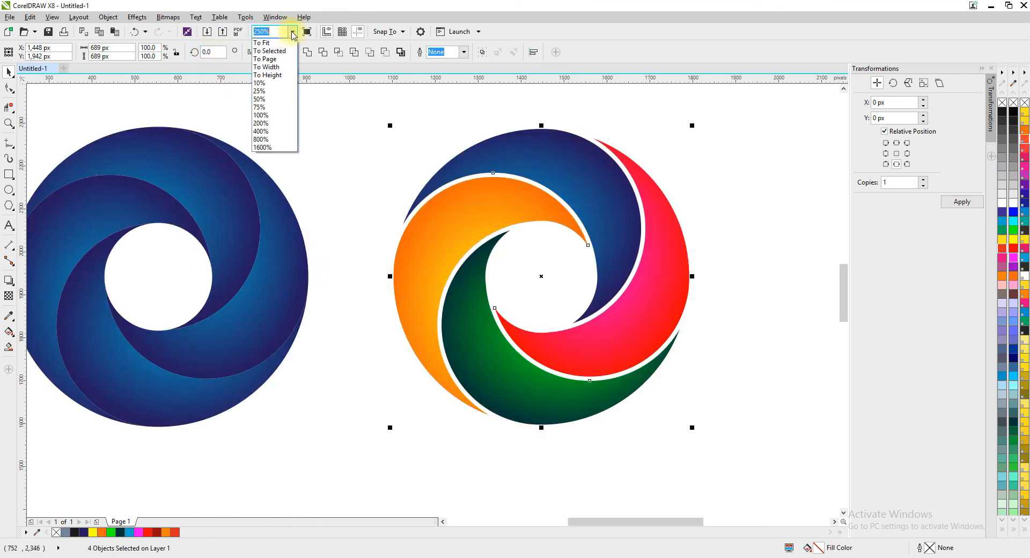
{"action": "left_click", "coordinate": [277, 51]}
{"action": "left_click", "coordinate": [419, 117]}
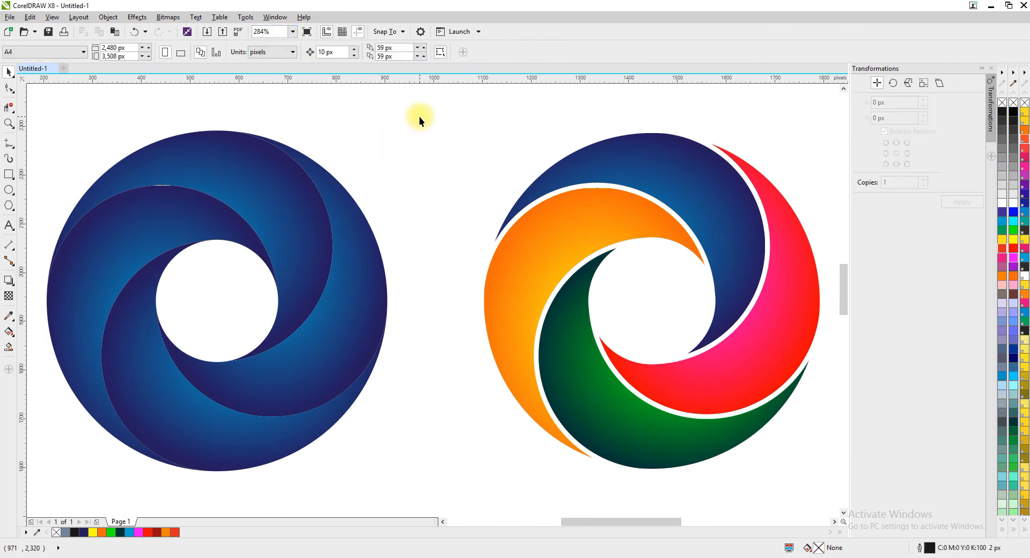